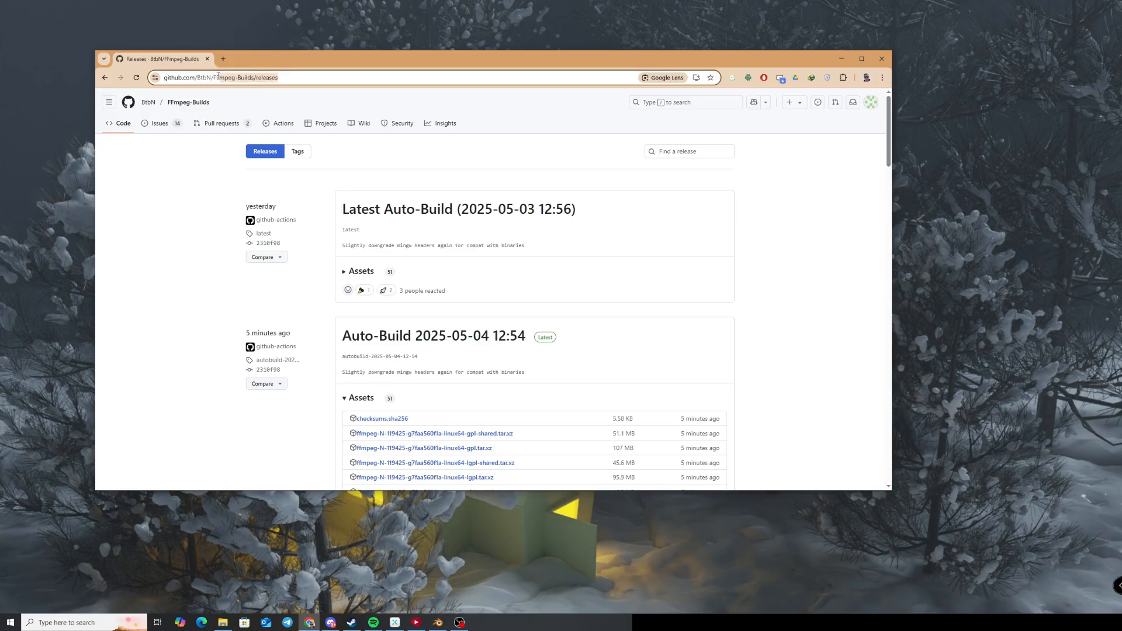
{"action": "left_click", "coordinate": [194, 171]}
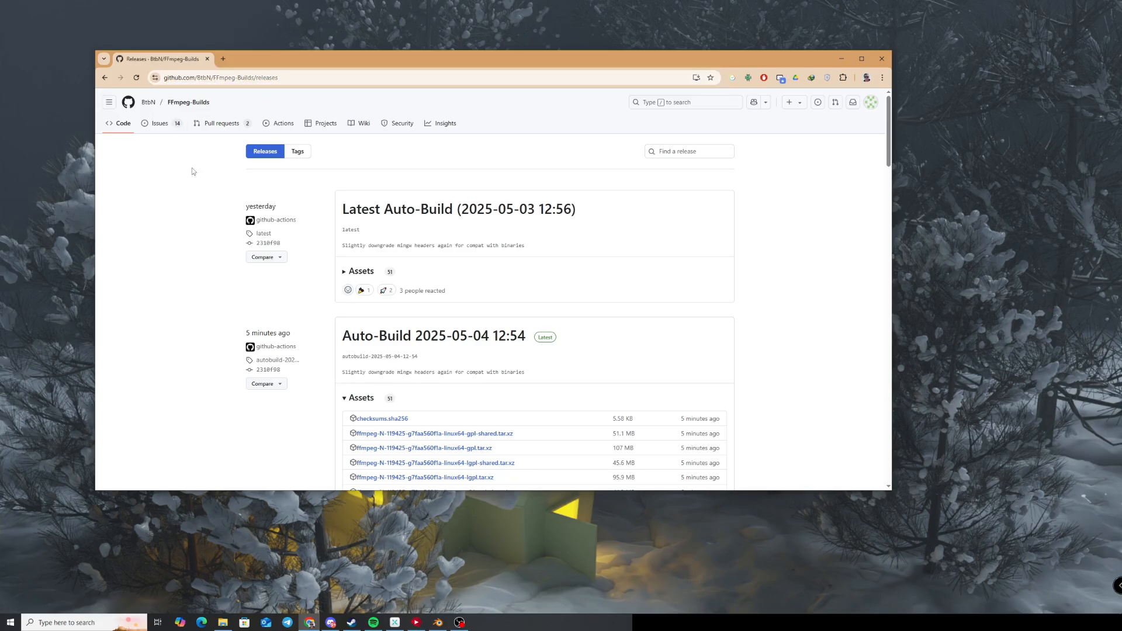
{"action": "scroll", "coordinate": [484, 264], "scroll_direction": "down", "scroll_amount": 9}
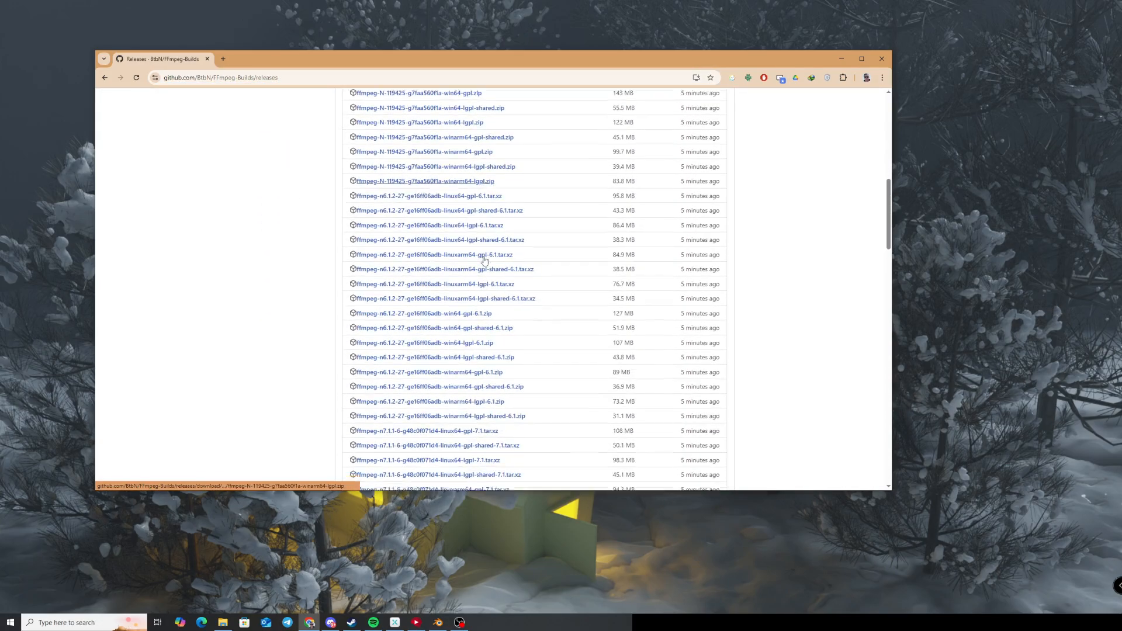
{"action": "scroll", "coordinate": [641, 254], "scroll_direction": "down", "scroll_amount": 5}
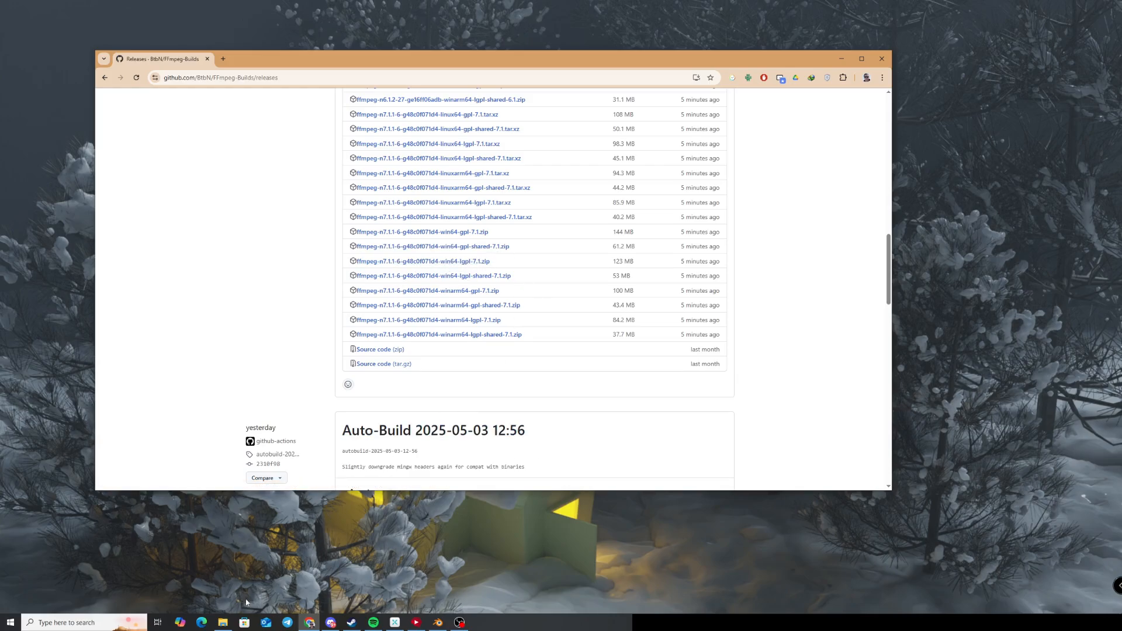
Copy the archive ffmpeg-n7.1-latest-win64-lgpl-7.1.zip from the Compressed folder inside Downloads.
{"action": "left_click", "coordinate": [223, 623]}
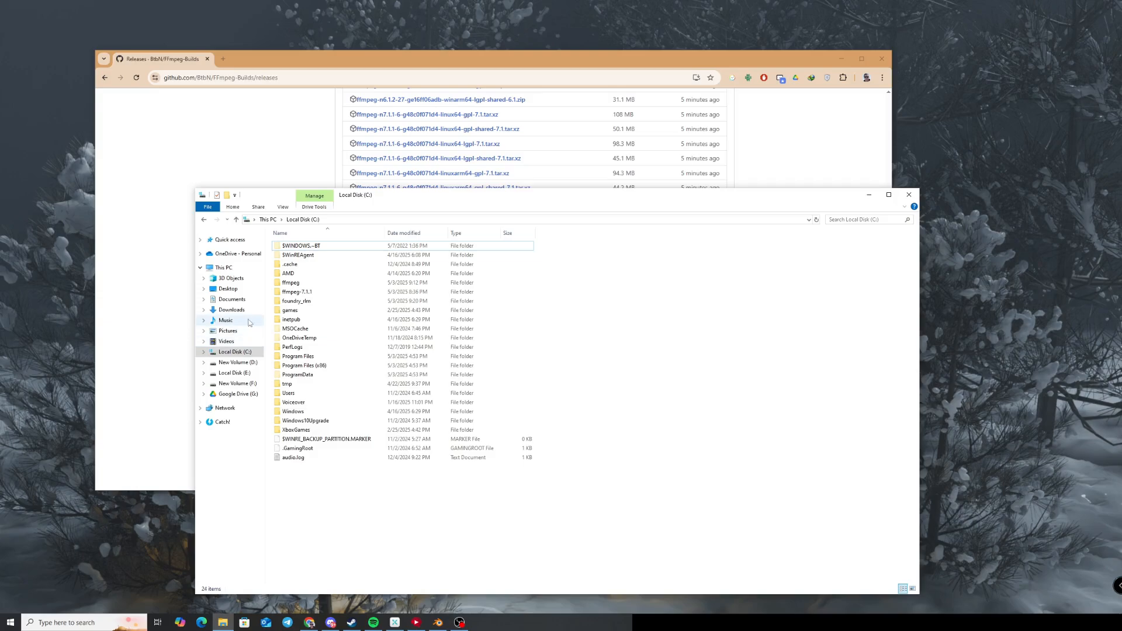
{"action": "left_click", "coordinate": [231, 310]}
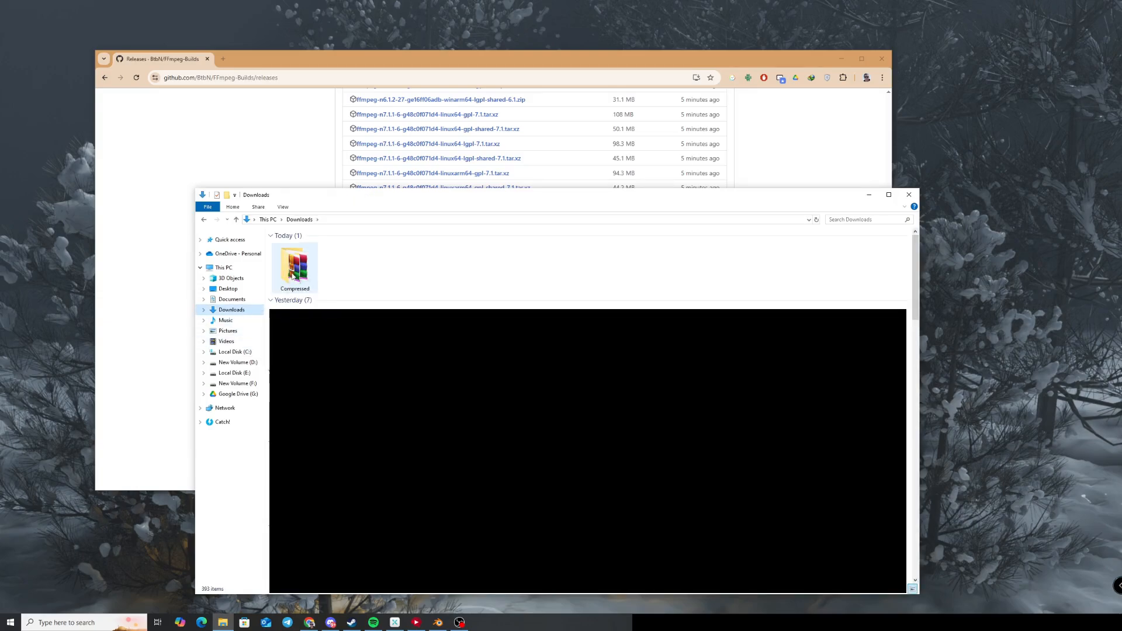
{"action": "double_click", "coordinate": [293, 272]}
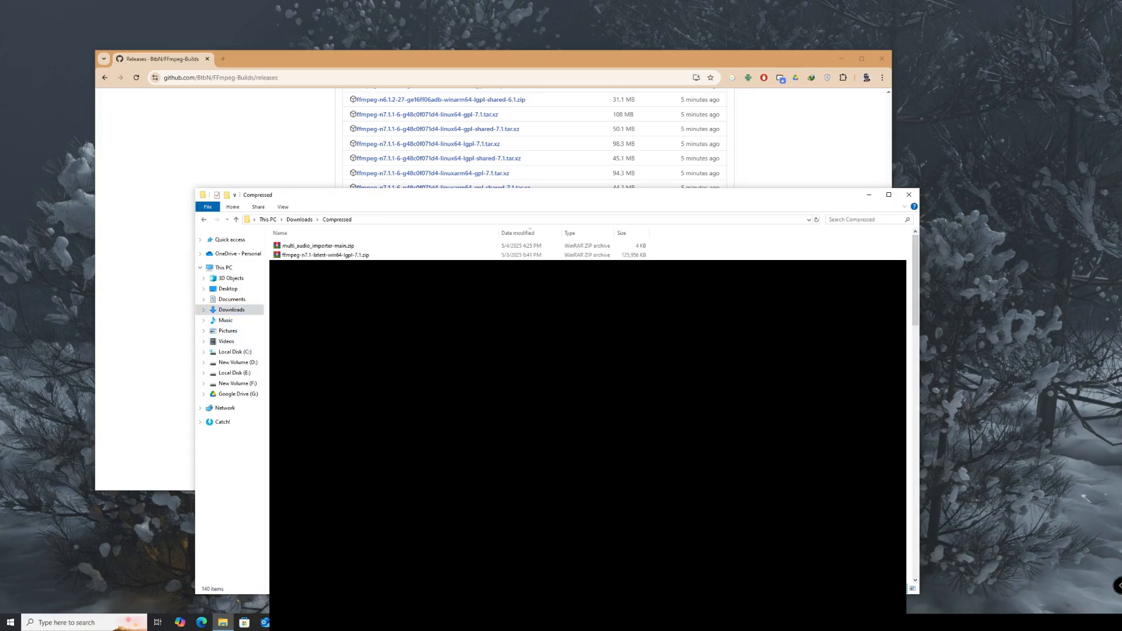
{"action": "left_click", "coordinate": [325, 256]}
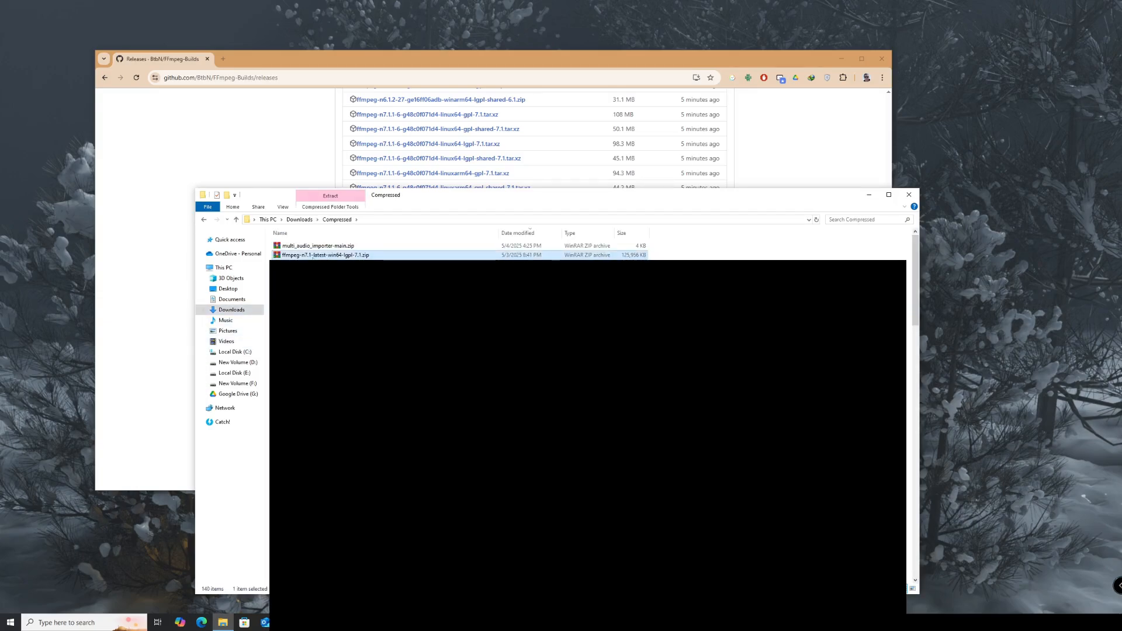
{"action": "right_click", "coordinate": [414, 254]}
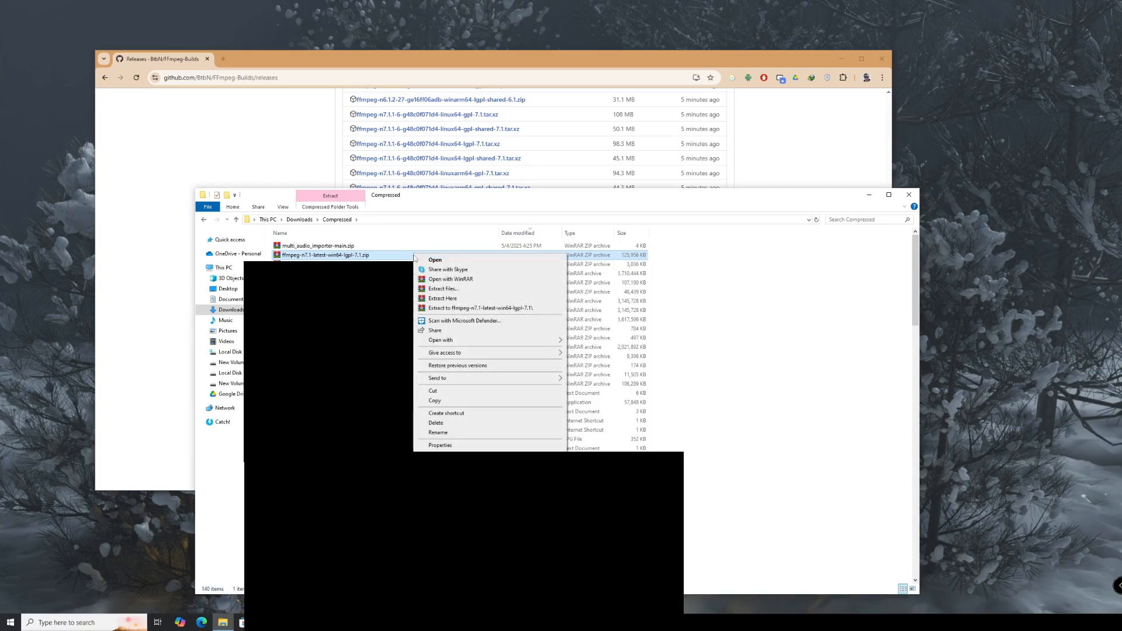
{"action": "left_click", "coordinate": [435, 401]}
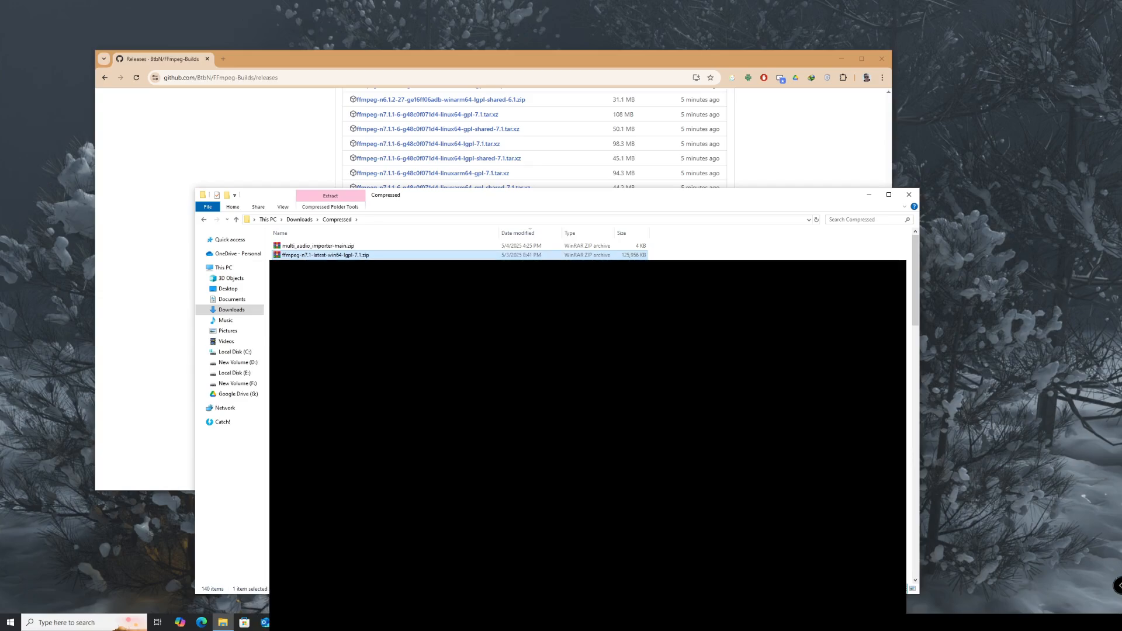
Try to create a new folder named ffmpeg at the root of Local Disk (C:).
{"action": "left_click", "coordinate": [248, 352]}
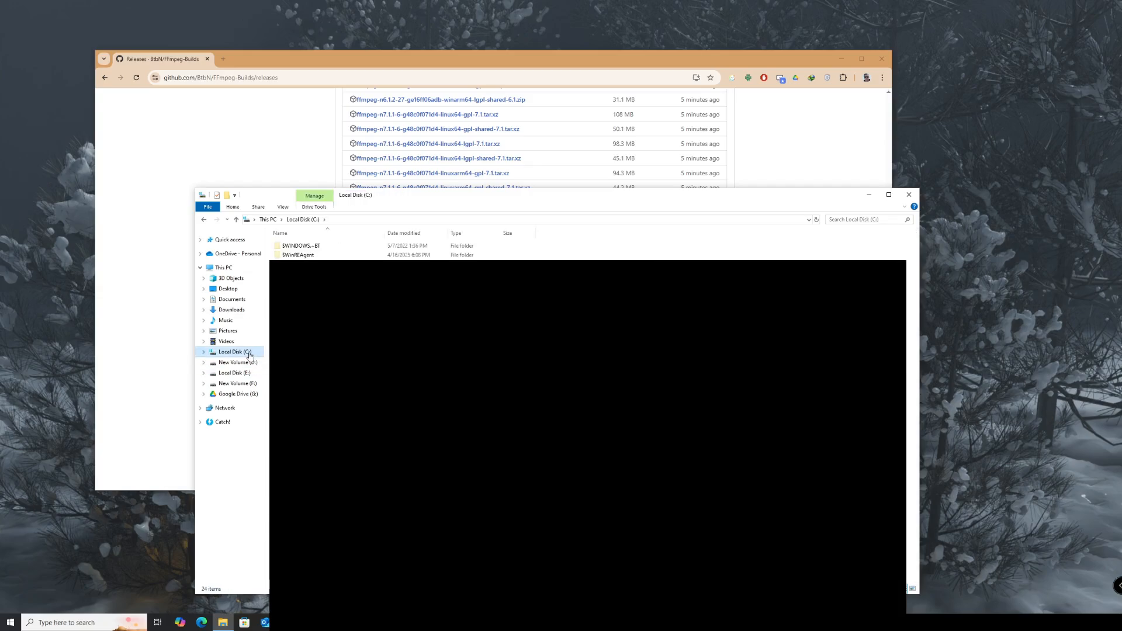
{"action": "right_click", "coordinate": [329, 486]}
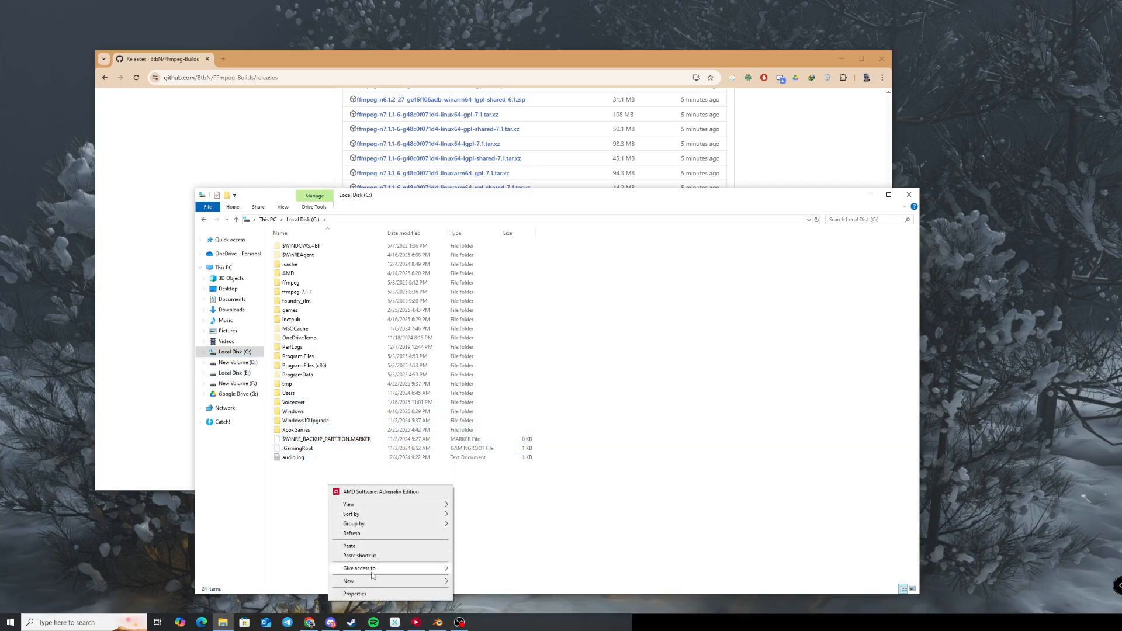
{"action": "mouse_move", "coordinate": [374, 582]}
{"action": "left_click", "coordinate": [474, 582]}
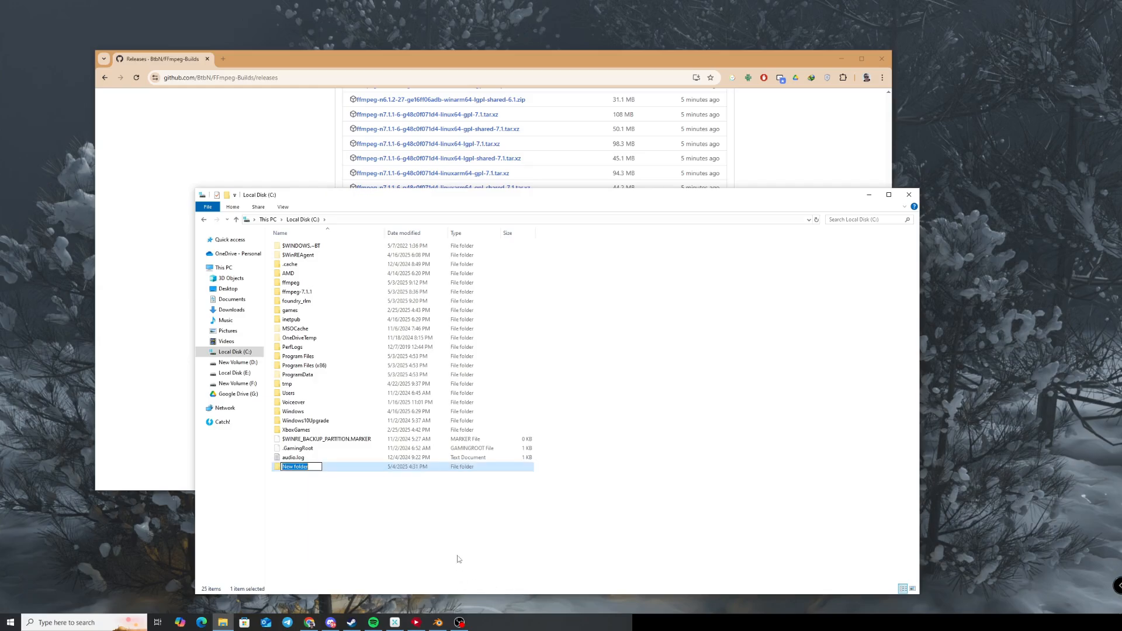
{"action": "type", "text": "ffmpeg"}
{"action": "key", "text": "Return"}
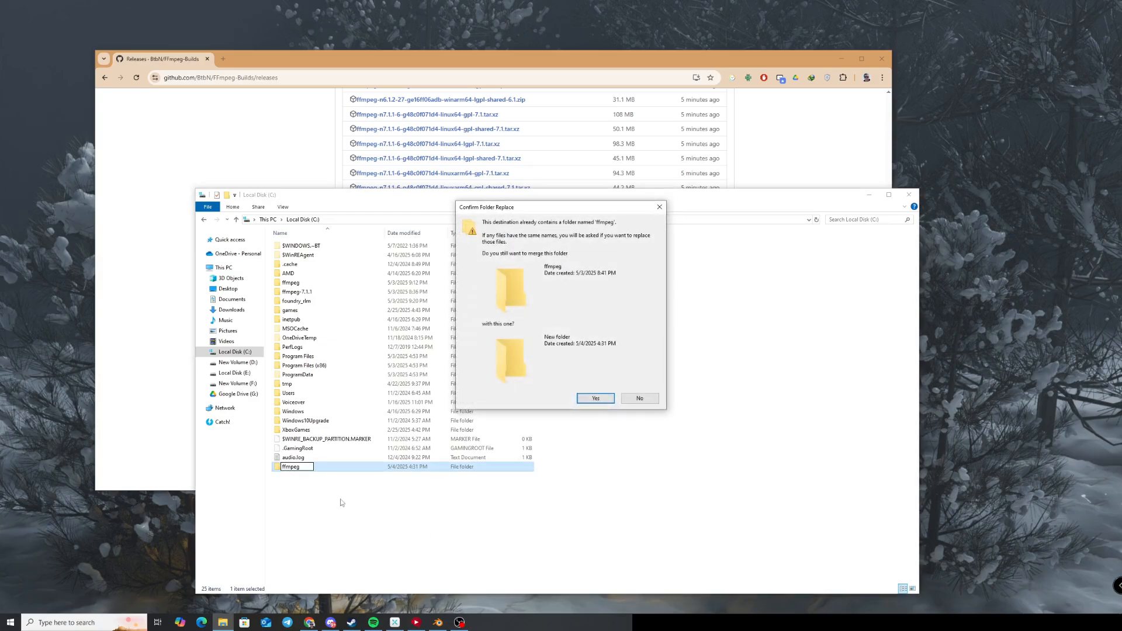
{"action": "left_click", "coordinate": [637, 399]}
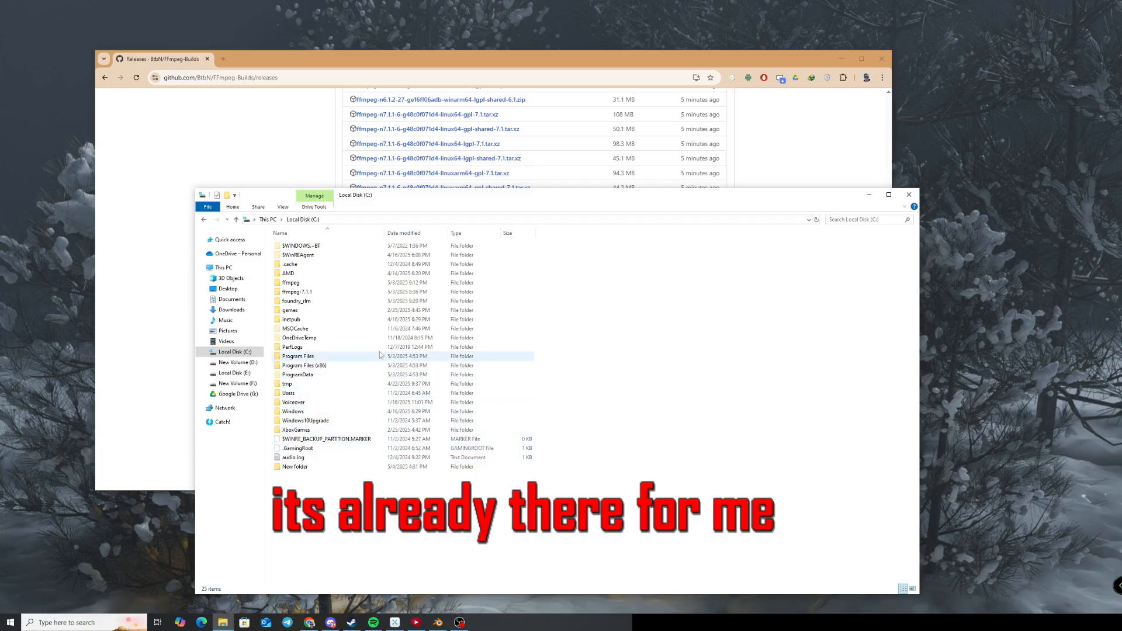
Paste the copied archive into the existing C:\ffmpeg folder and extract it there.
{"action": "double_click", "coordinate": [333, 283]}
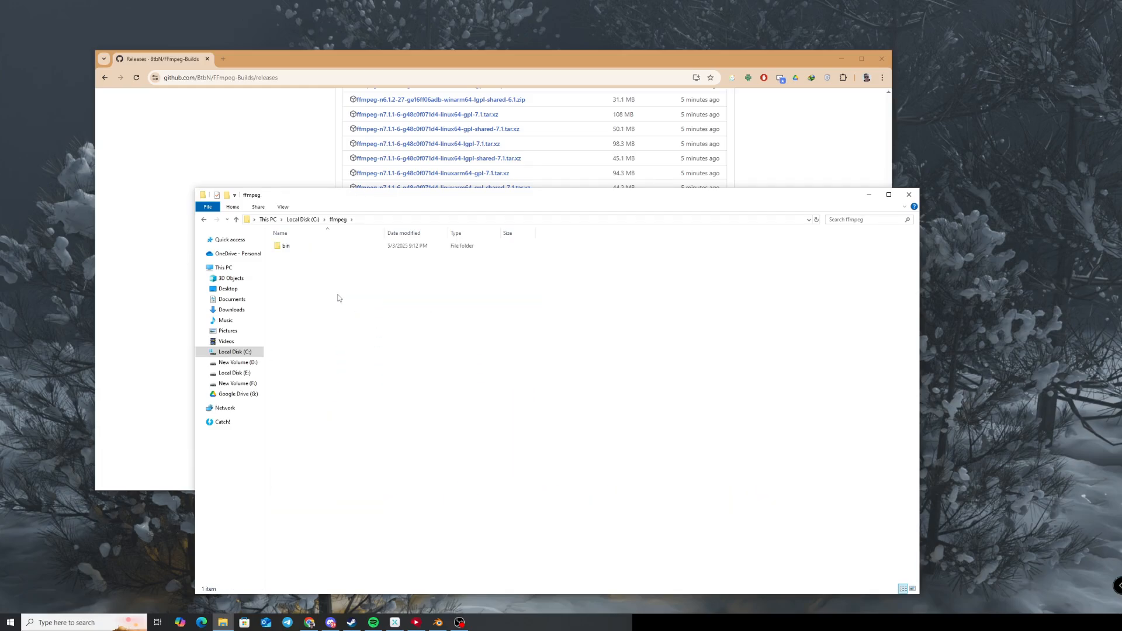
{"action": "right_click", "coordinate": [338, 298]}
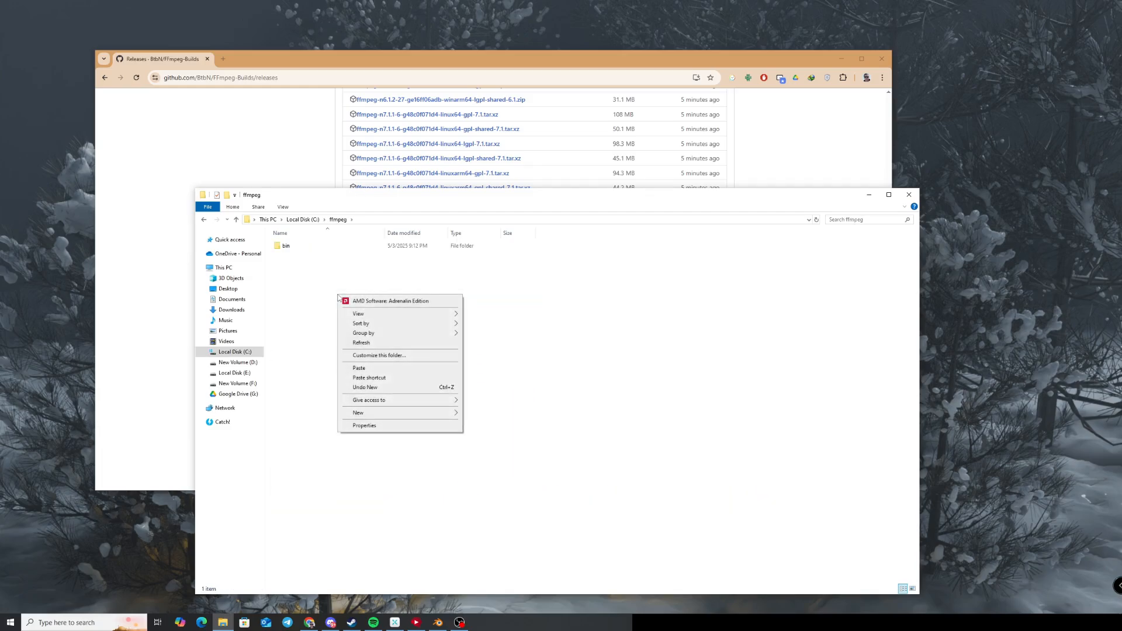
{"action": "left_click", "coordinate": [359, 368]}
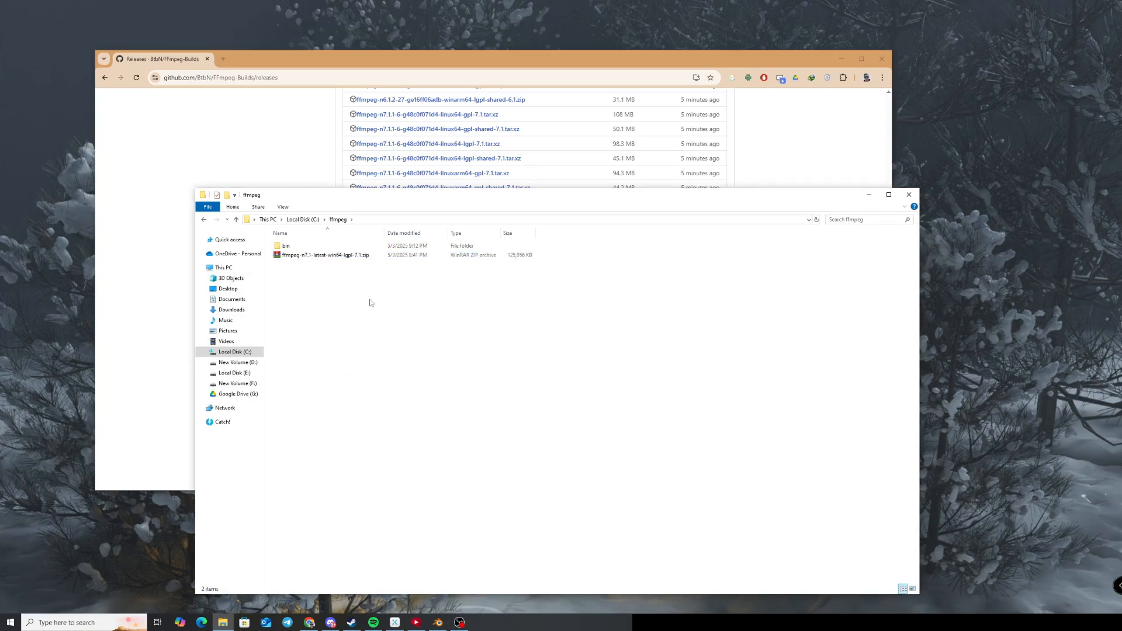
{"action": "right_click", "coordinate": [362, 259]}
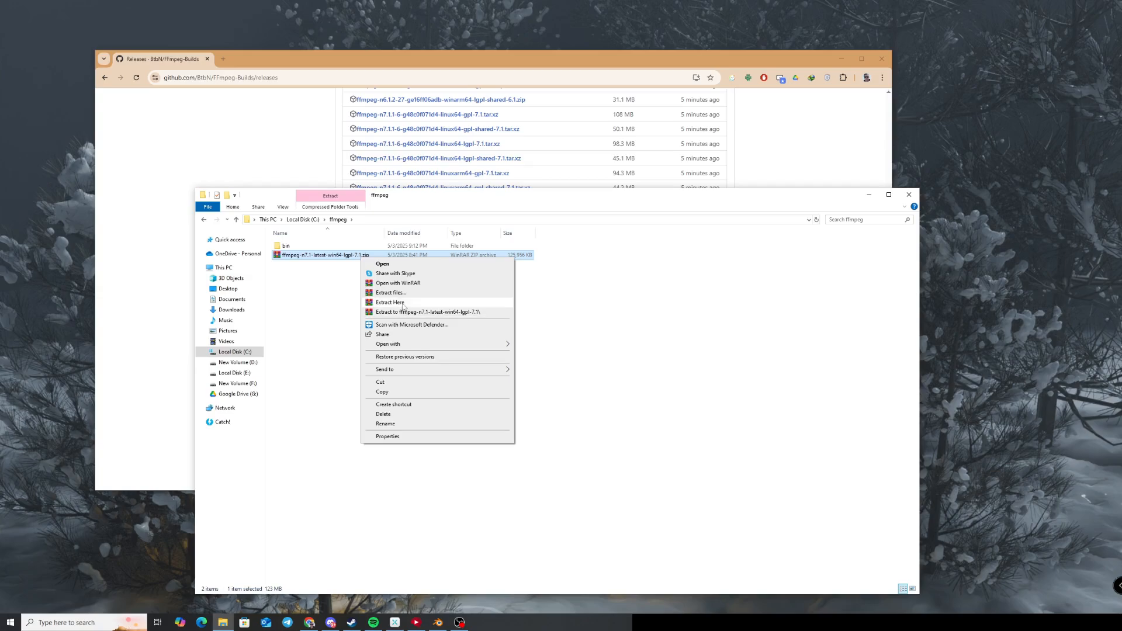
{"action": "left_click", "coordinate": [390, 303]}
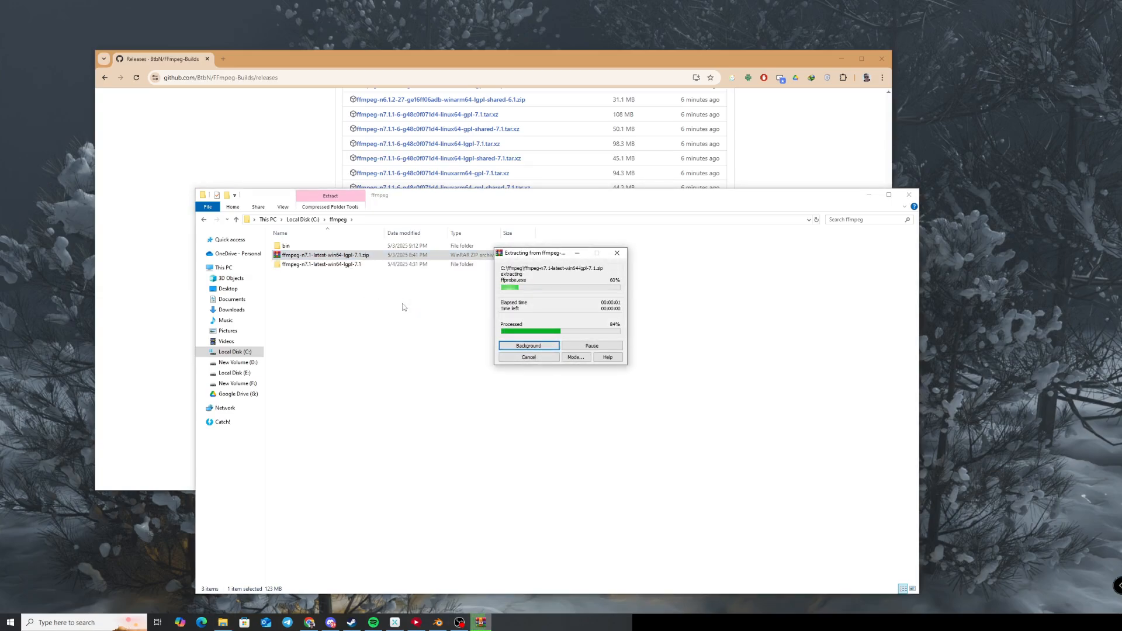
{"action": "left_click", "coordinate": [403, 307]}
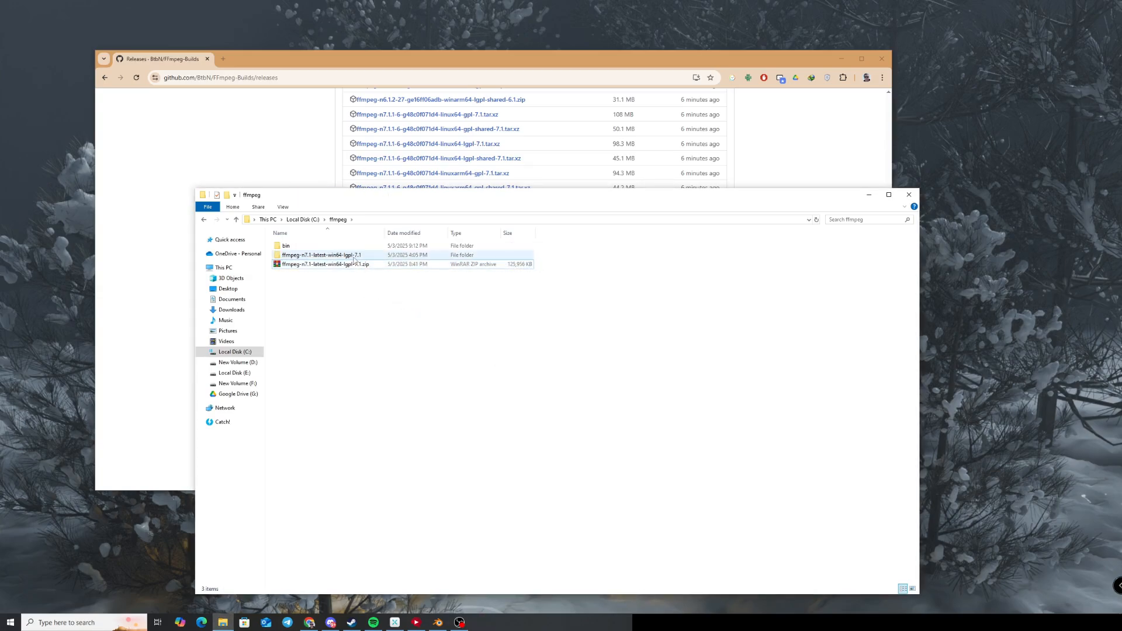
Copy the bin folder from the extracted ffmpeg-n7.1-latest-win64-lgpl-7.1 folder into C:\ffmpeg, skipping files with the same names.
{"action": "double_click", "coordinate": [328, 255]}
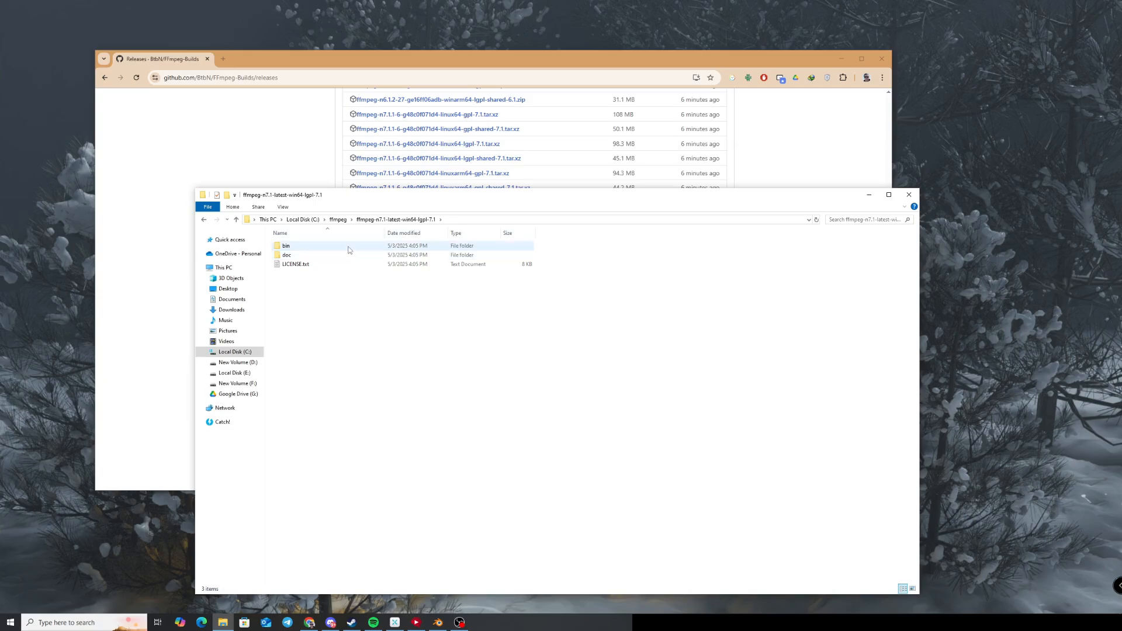
{"action": "right_click", "coordinate": [349, 247]}
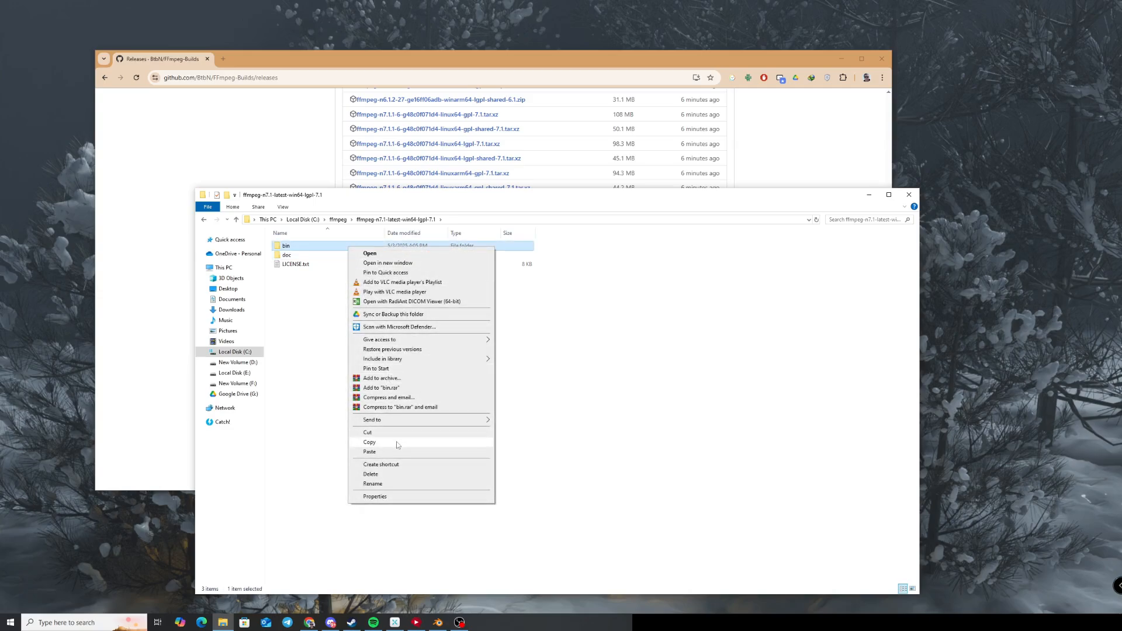
{"action": "left_click", "coordinate": [397, 445]}
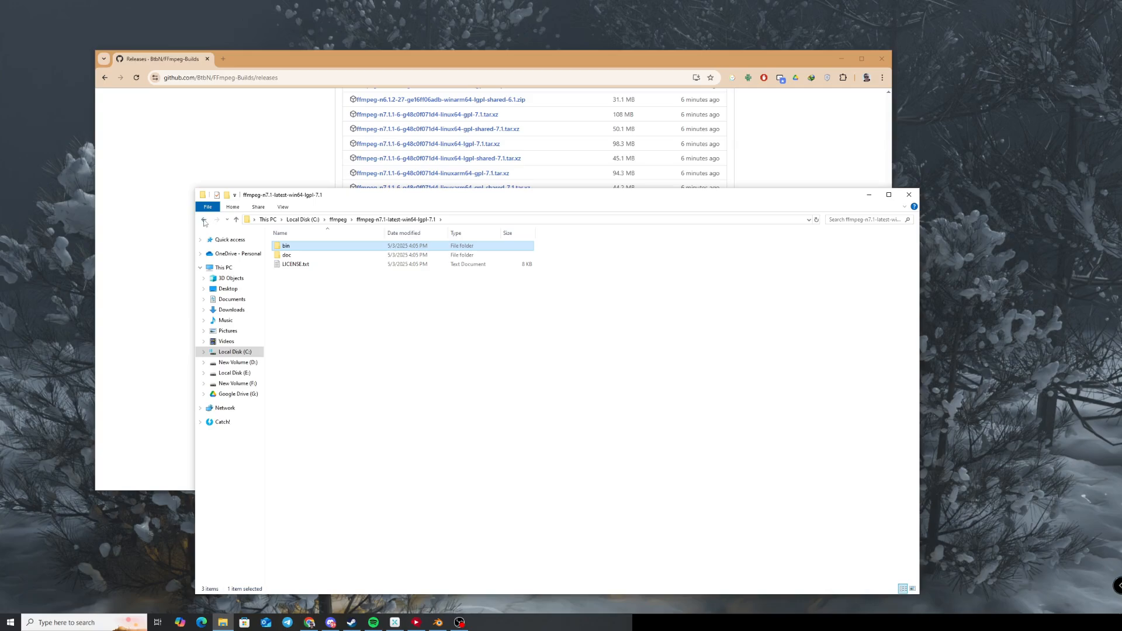
{"action": "left_click", "coordinate": [204, 221]}
{"action": "key", "text": "ctrl+v"}
{"action": "right_click", "coordinate": [320, 304]}
{"action": "left_click", "coordinate": [340, 375]}
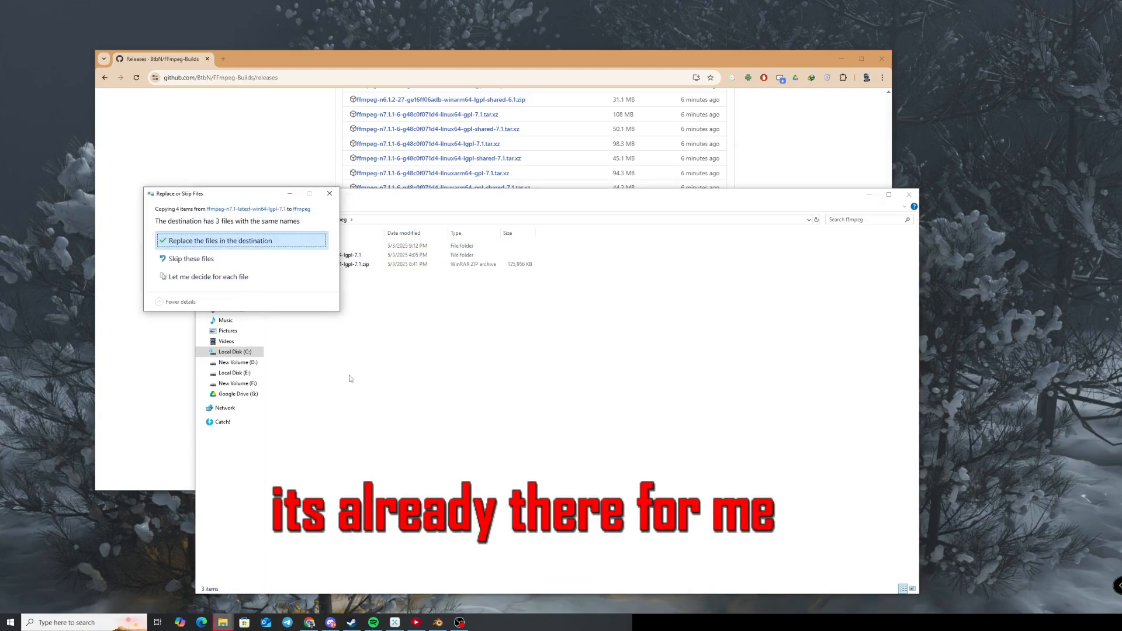
{"action": "left_click", "coordinate": [295, 278]}
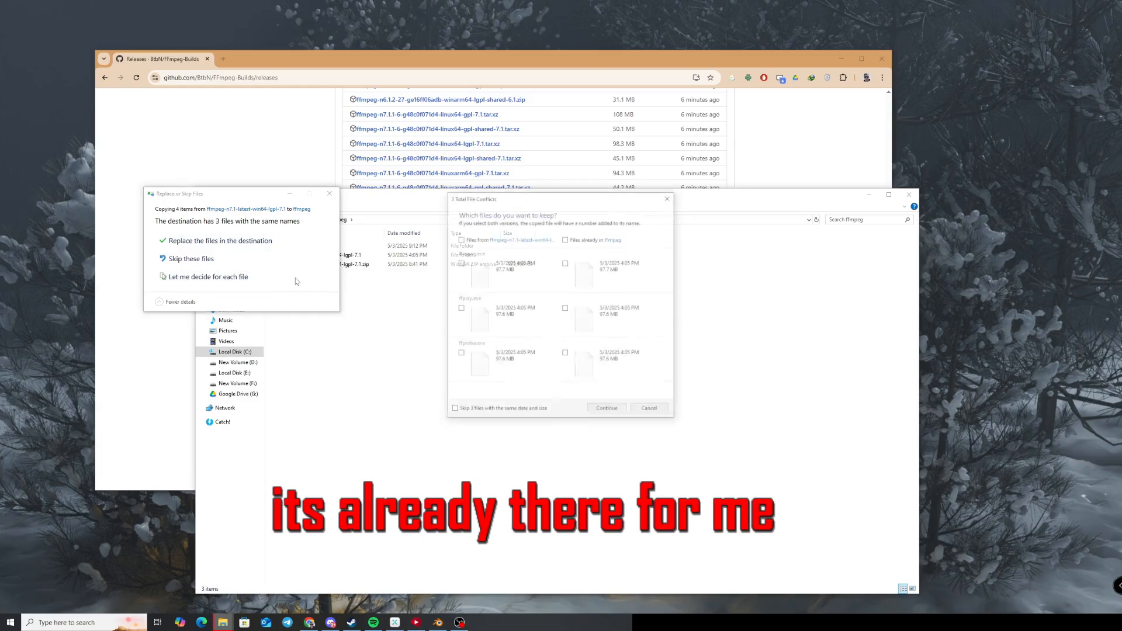
{"action": "left_click", "coordinate": [669, 199]}
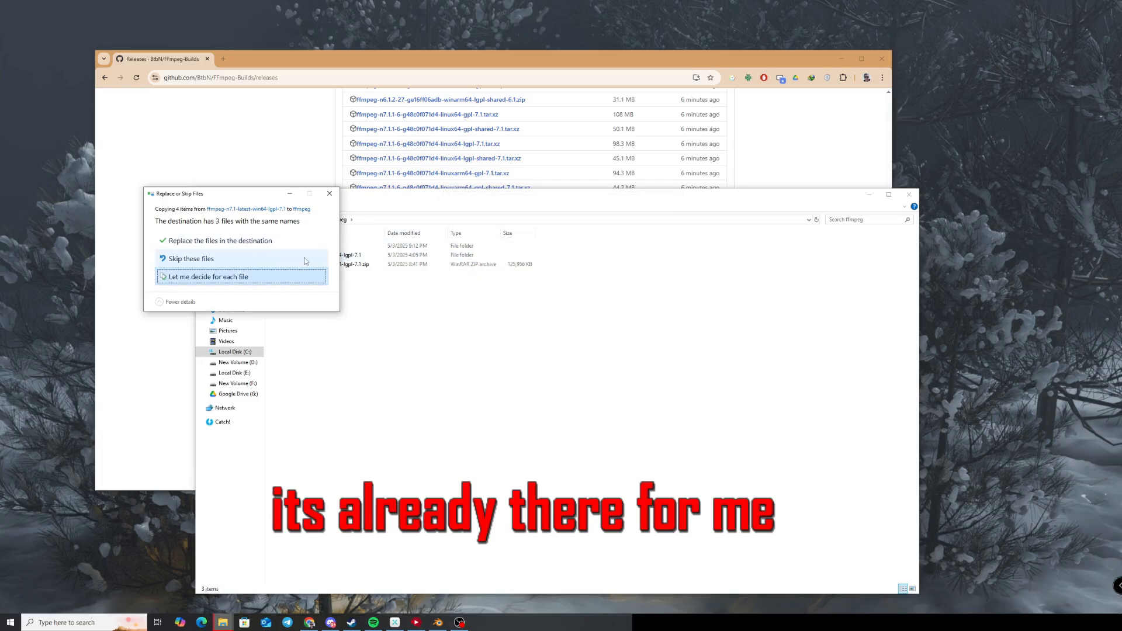
{"action": "left_click", "coordinate": [285, 262]}
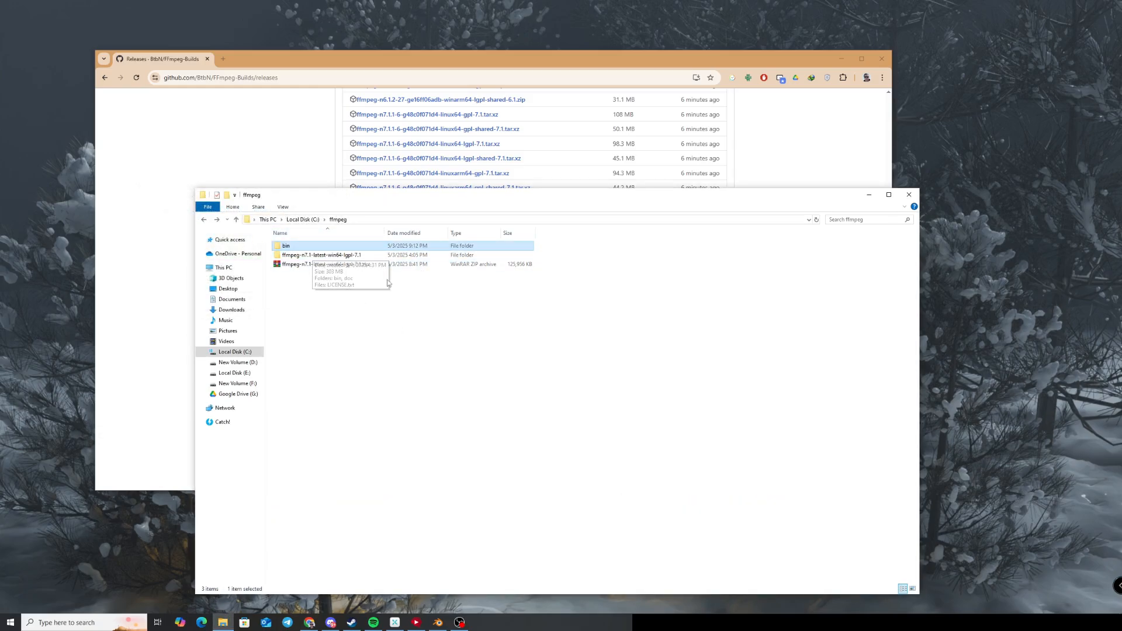
Open the bin folder in C:\ffmpeg and copy its full path, C:\ffmpeg\bin.
{"action": "double_click", "coordinate": [373, 246]}
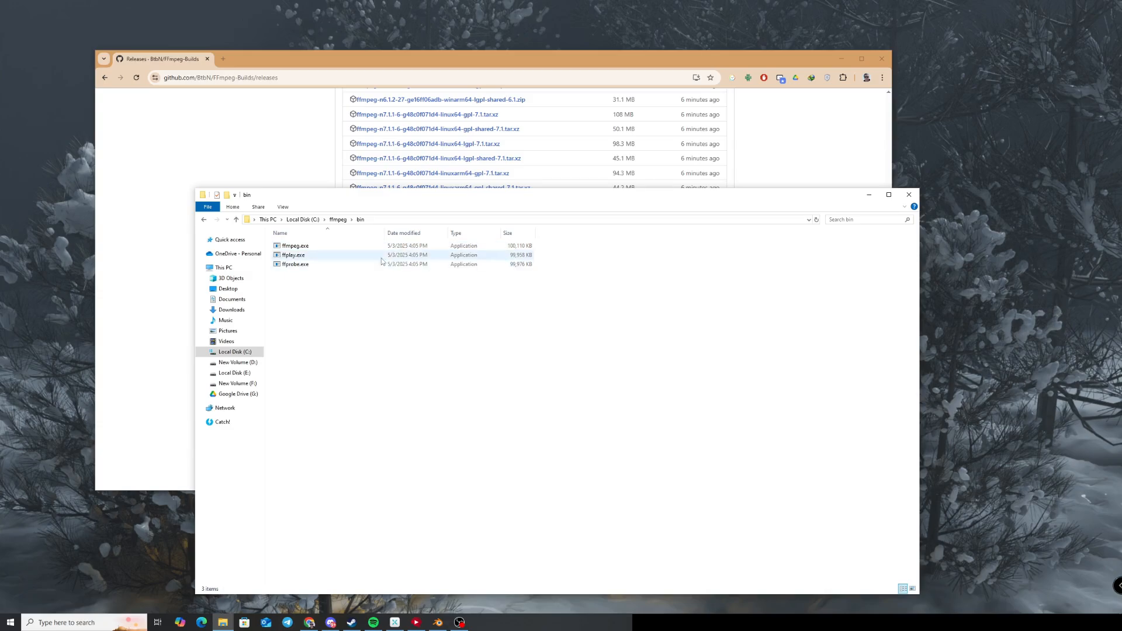
{"action": "left_click", "coordinate": [378, 220]}
{"action": "key", "text": "ctrl+c"}
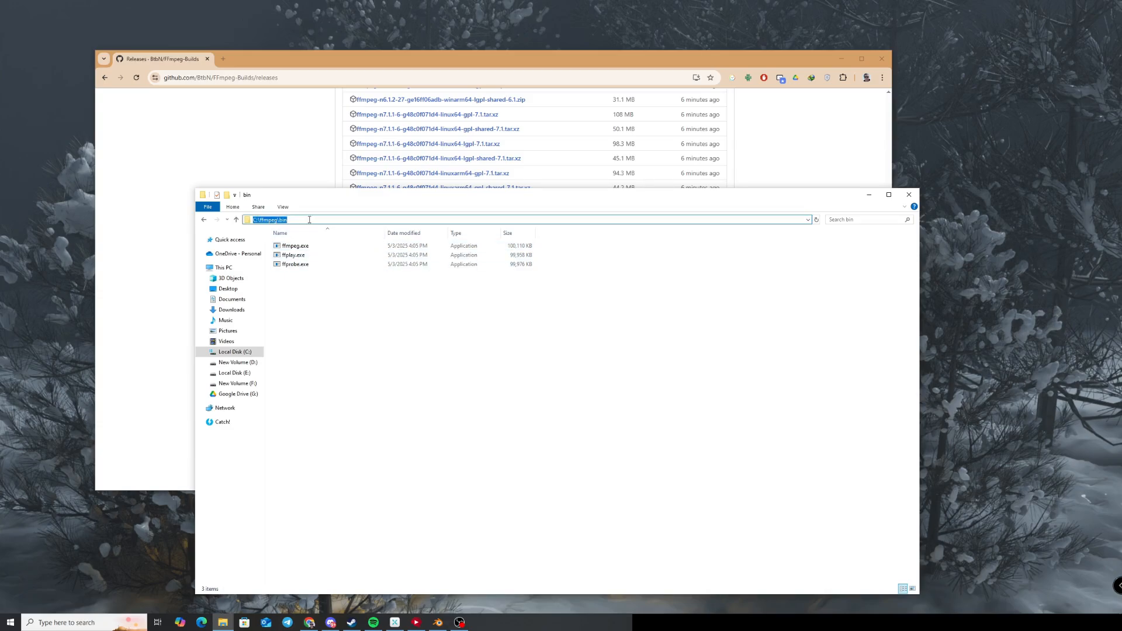
{"action": "left_click", "coordinate": [367, 356]}
Find the system environment variables settings and open the user variable Path for editing.
{"action": "left_click", "coordinate": [87, 623]}
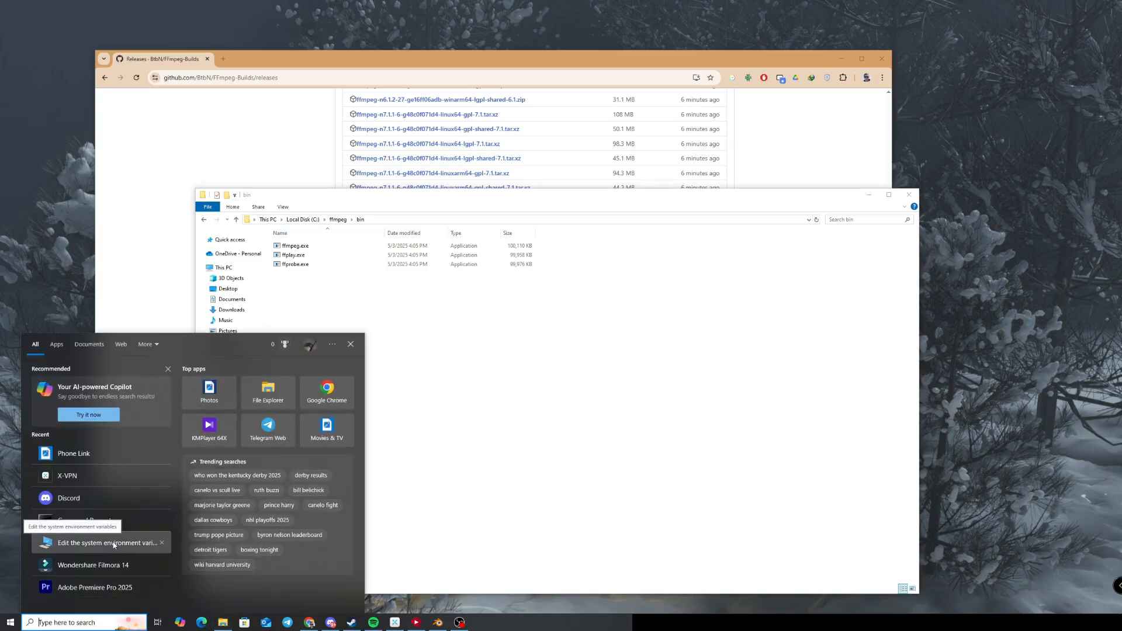
{"action": "type", "text": "edit"}
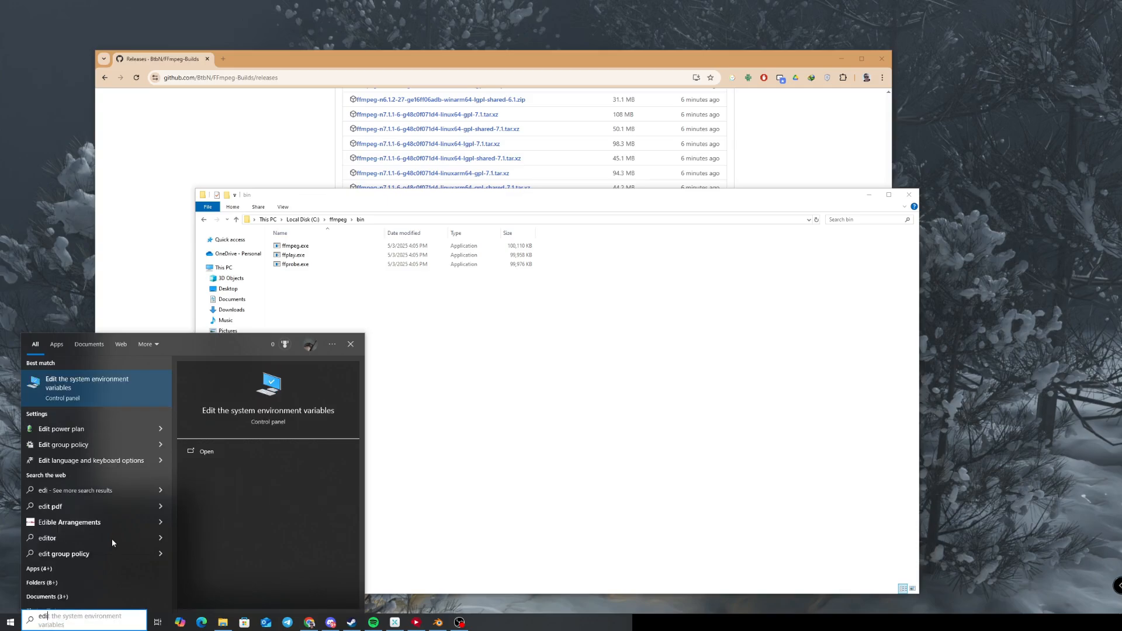
{"action": "left_click", "coordinate": [80, 395]}
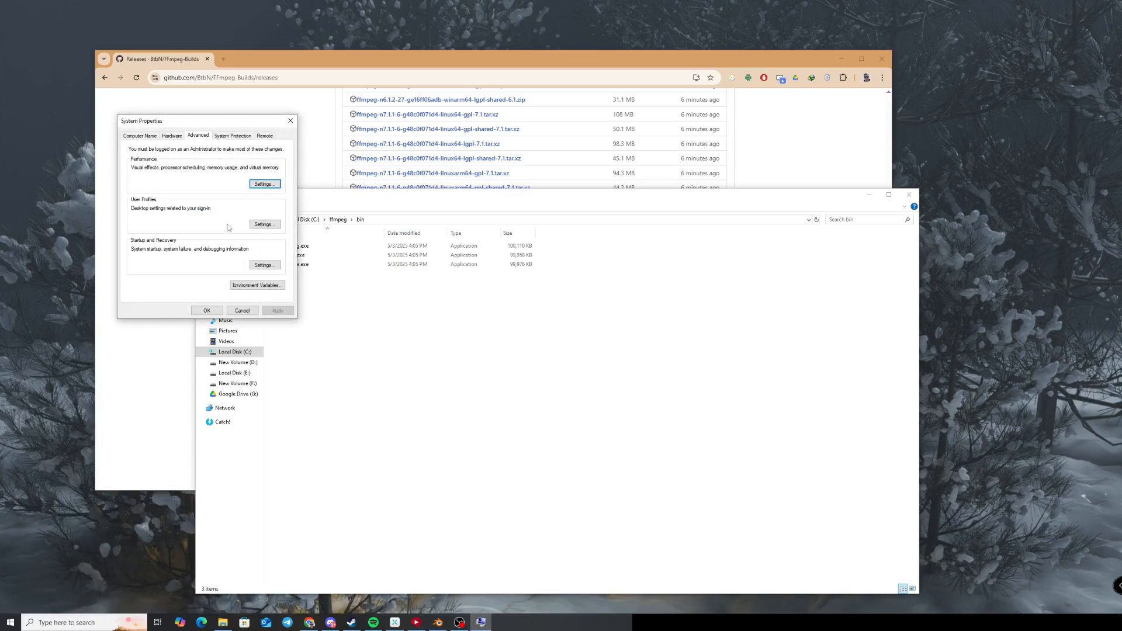
{"action": "left_click", "coordinate": [257, 285]}
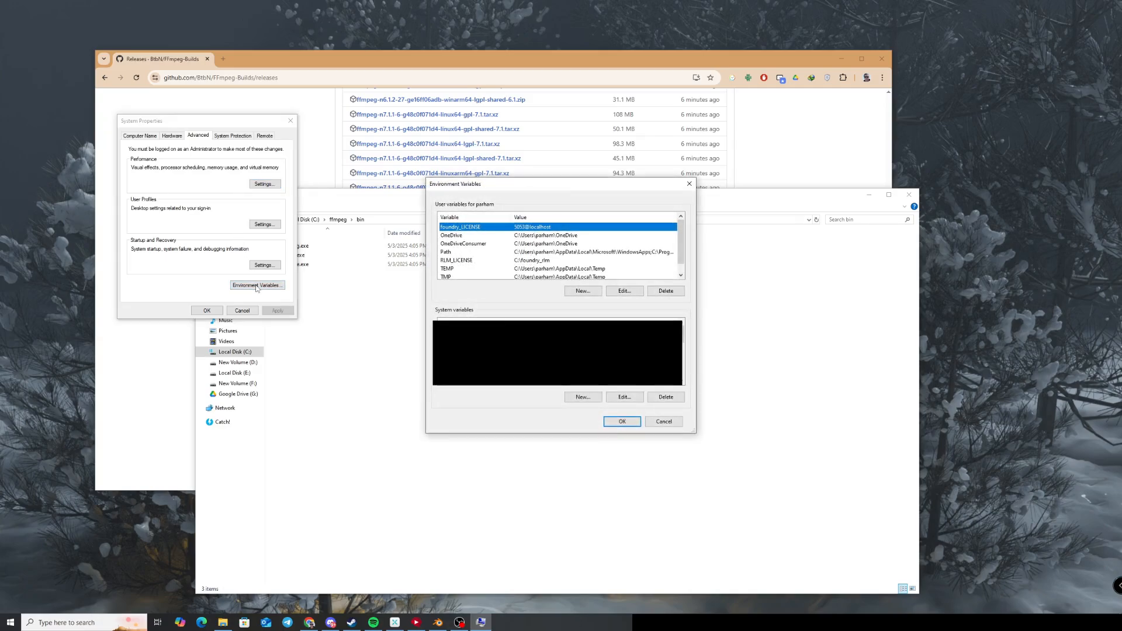
{"action": "left_click", "coordinate": [473, 252]}
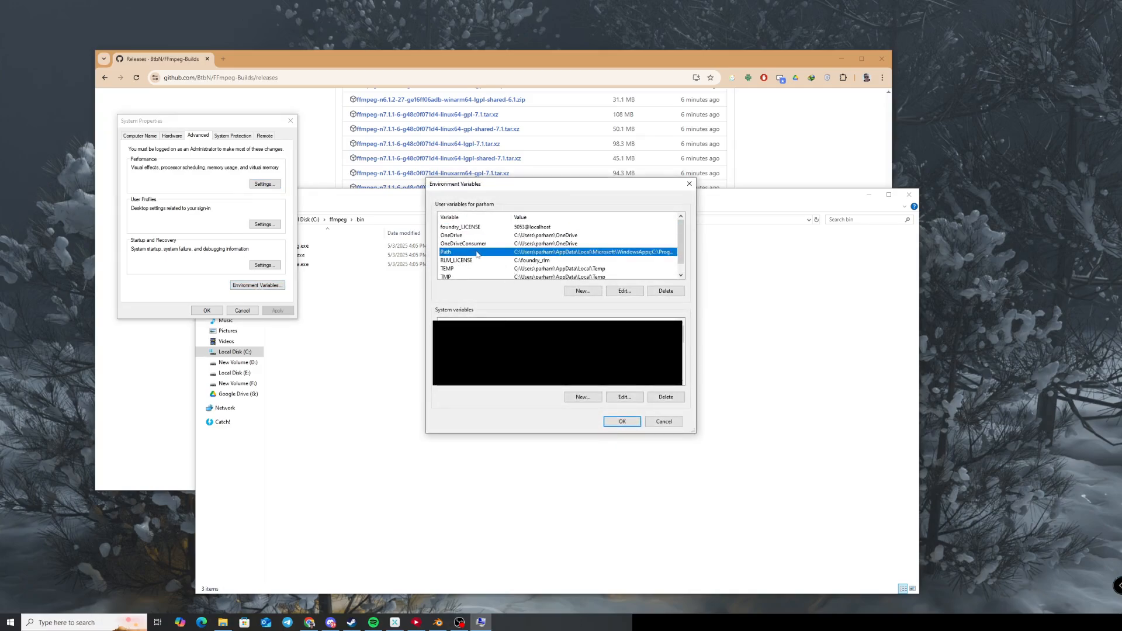
{"action": "left_click", "coordinate": [625, 291]}
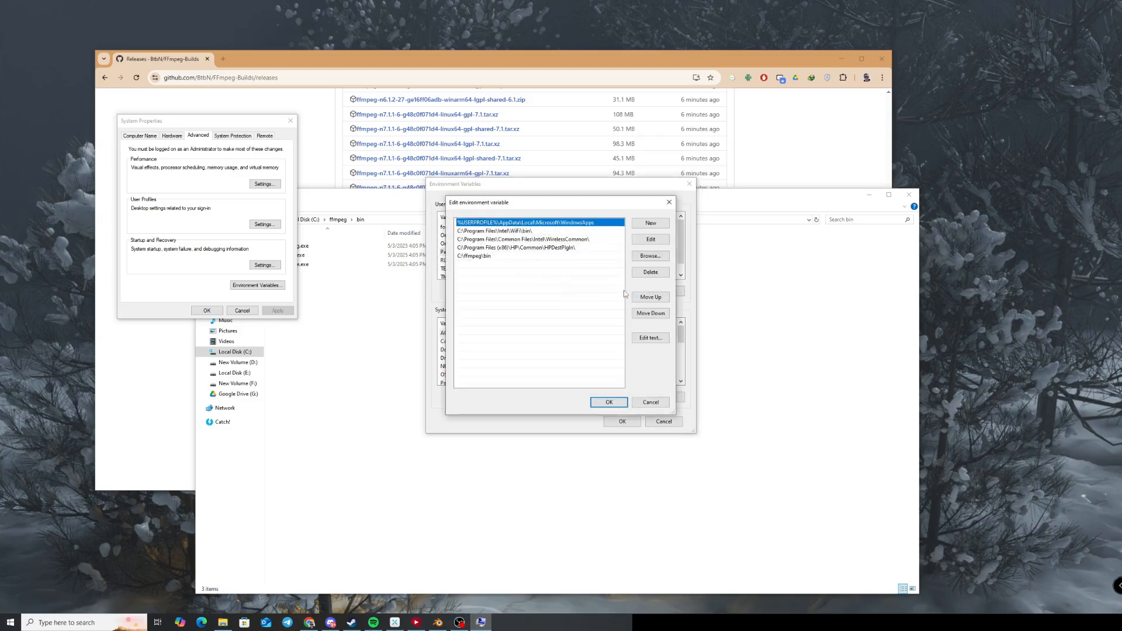
Add C:\ffmpeg\bin as a new entry in the user Path variable, save the changes and close the system properties.
{"action": "left_click", "coordinate": [650, 223]}
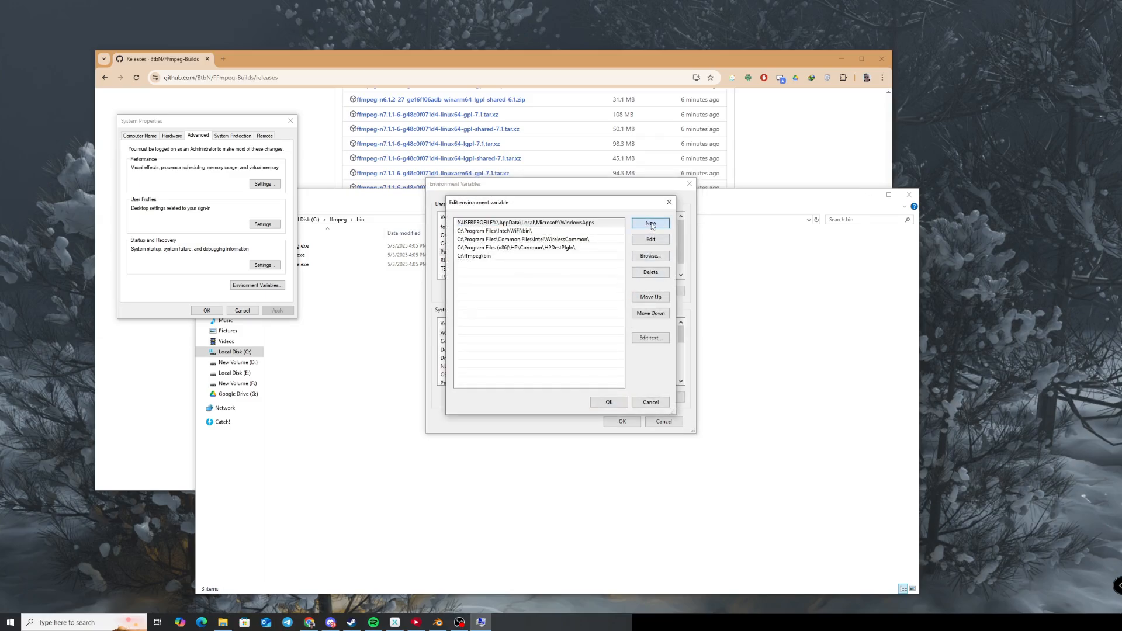
{"action": "key", "text": "ctrl+v"}
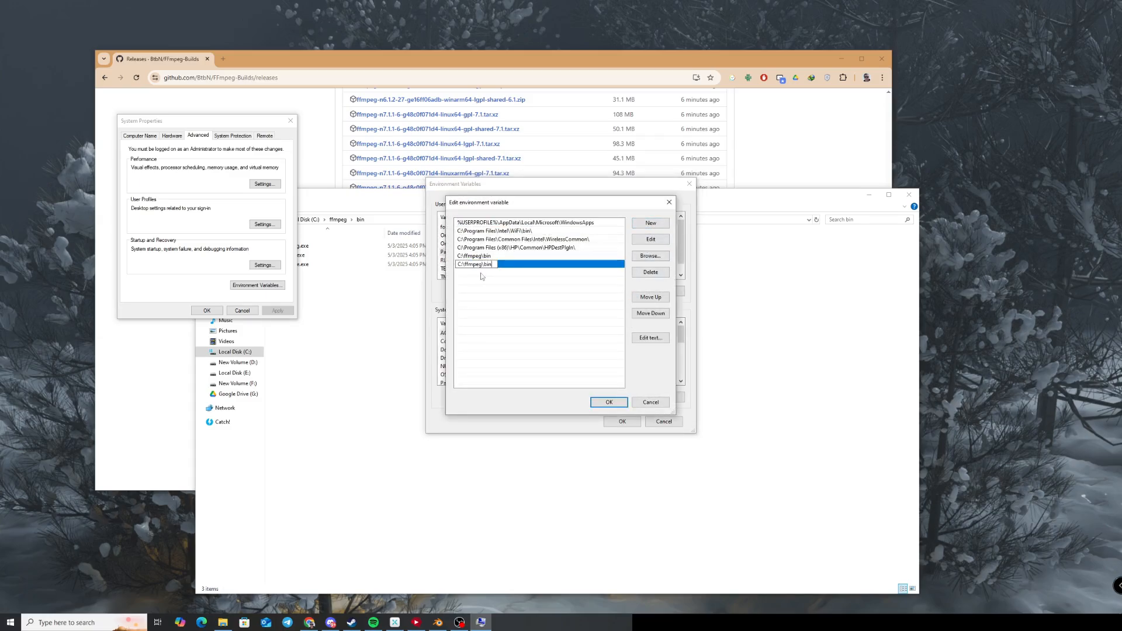
{"action": "left_click_drag", "start_coordinate": [492, 264], "coordinate": [453, 264]}
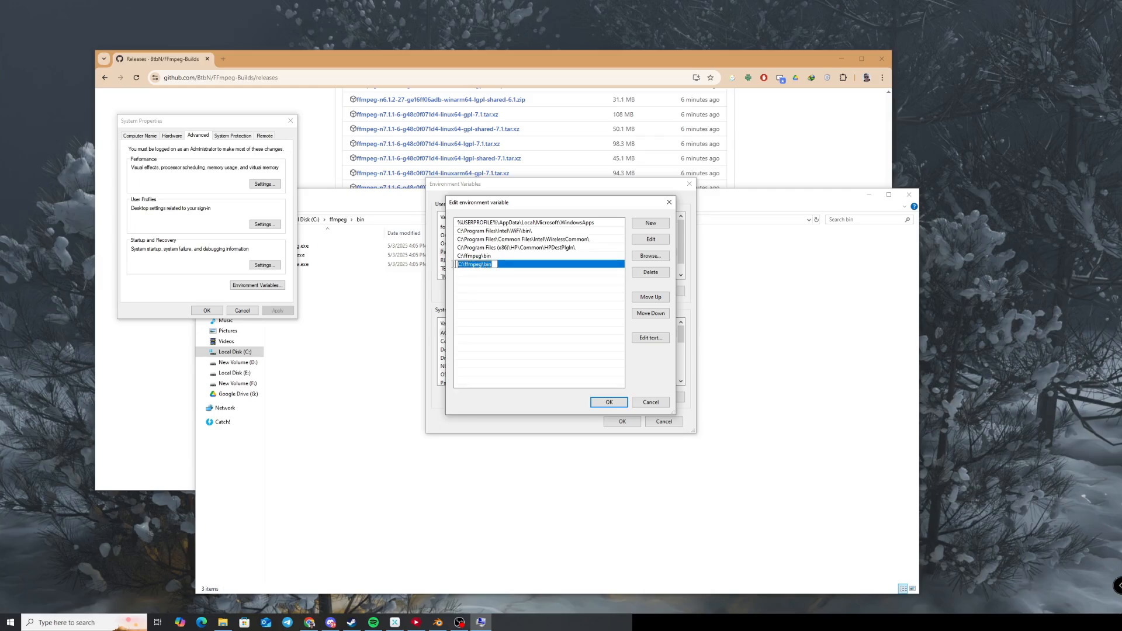
{"action": "left_click", "coordinate": [542, 299]}
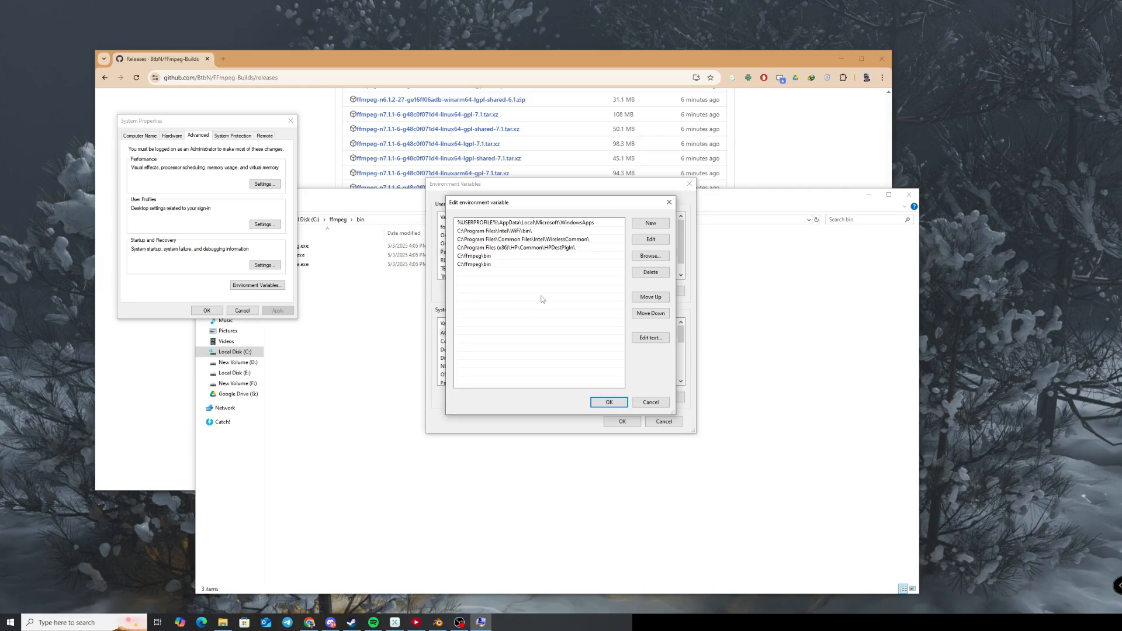
{"action": "left_click", "coordinate": [619, 402]}
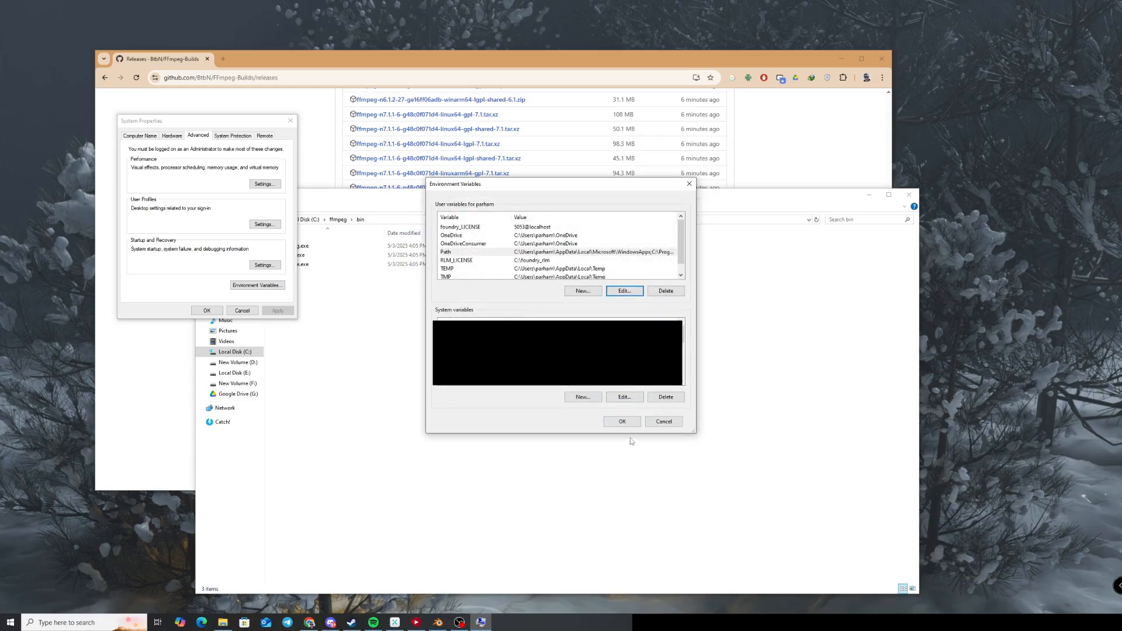
{"action": "left_click", "coordinate": [622, 421]}
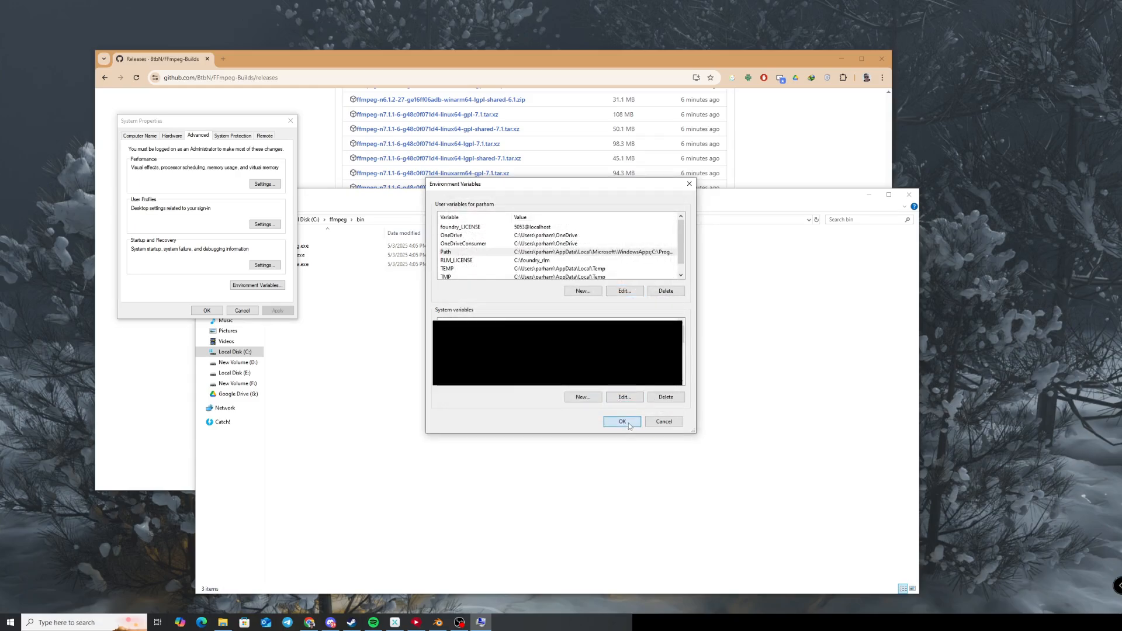
{"action": "left_click", "coordinate": [292, 124]}
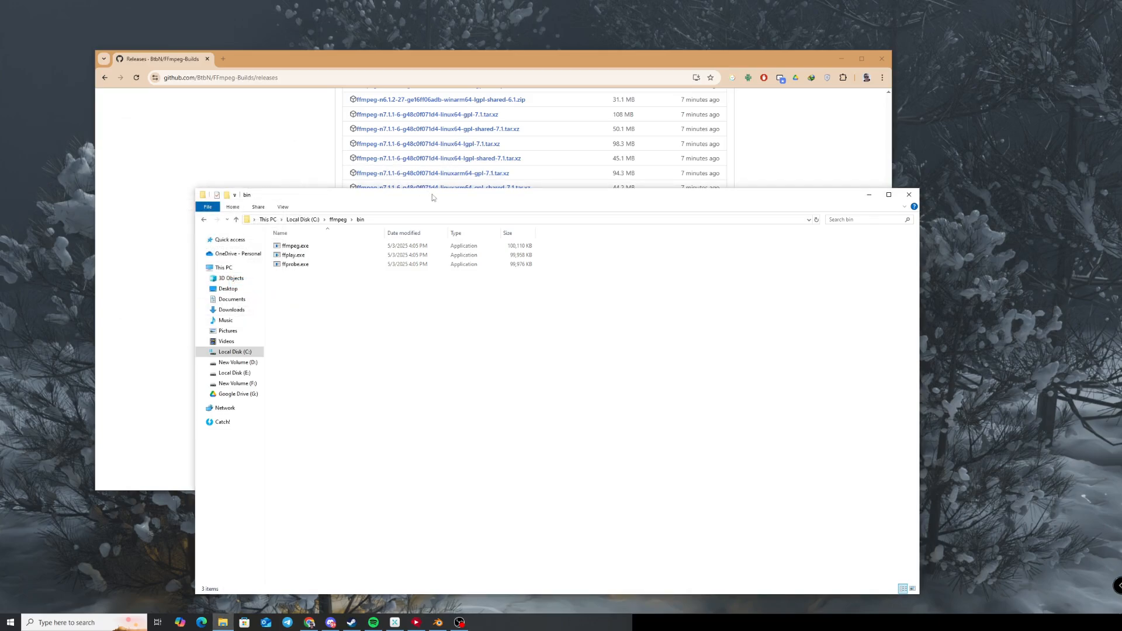
Open the computer's power options.
{"action": "left_click", "coordinate": [10, 622]}
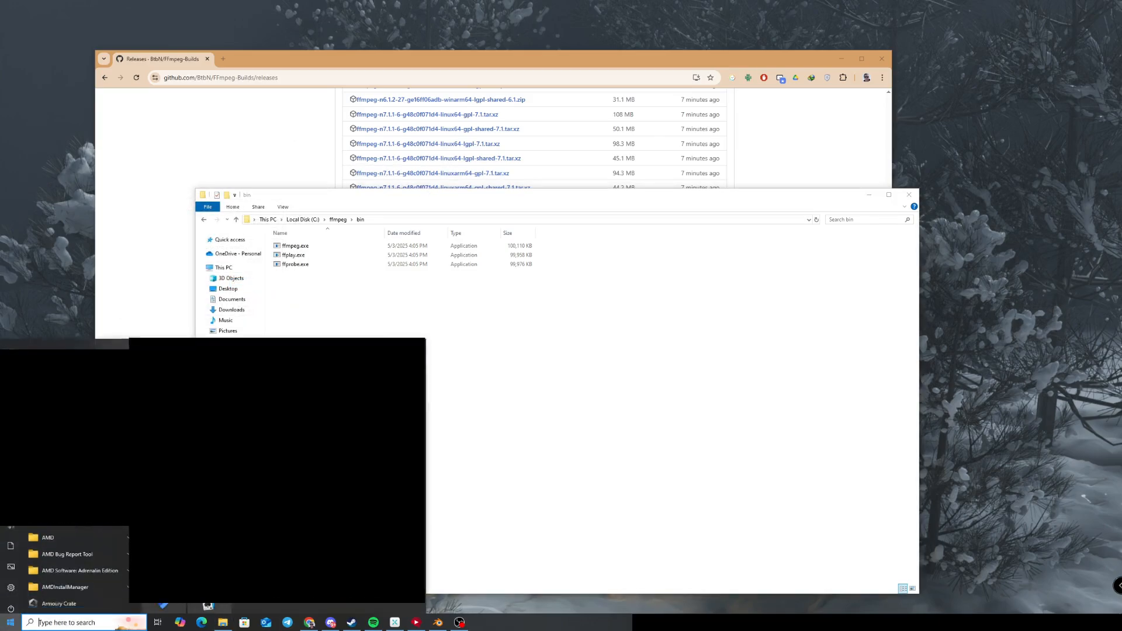
{"action": "left_click", "coordinate": [11, 605]}
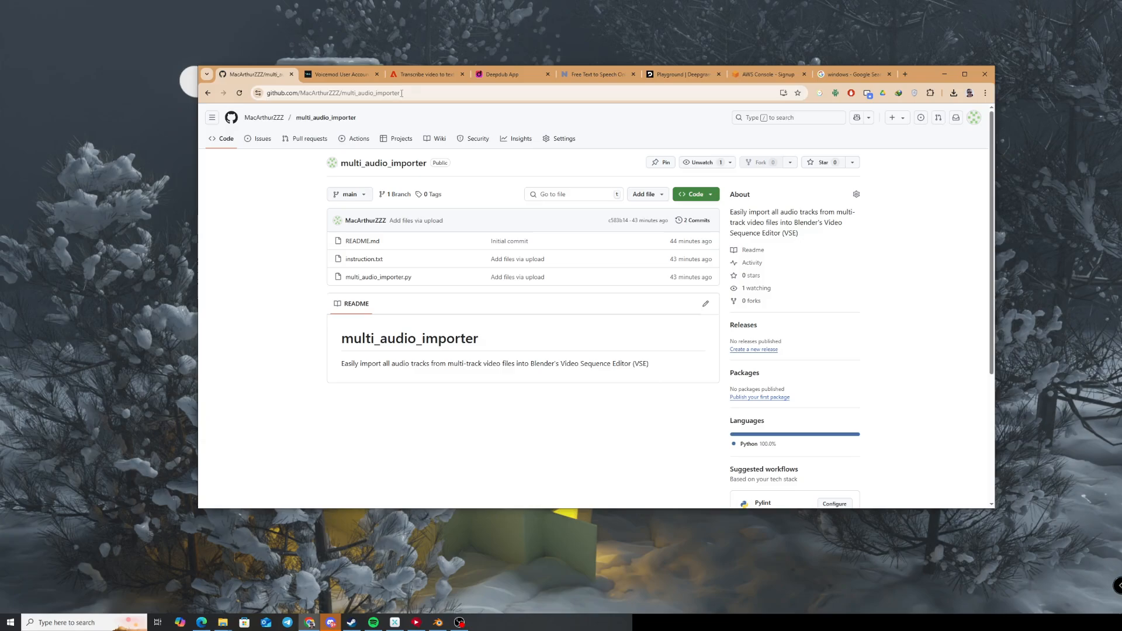
View the address of the multi_audio_importer GitHub repository and its option for downloading the code as a ZIP.
{"action": "left_click_drag", "start_coordinate": [401, 93], "coordinate": [268, 93]}
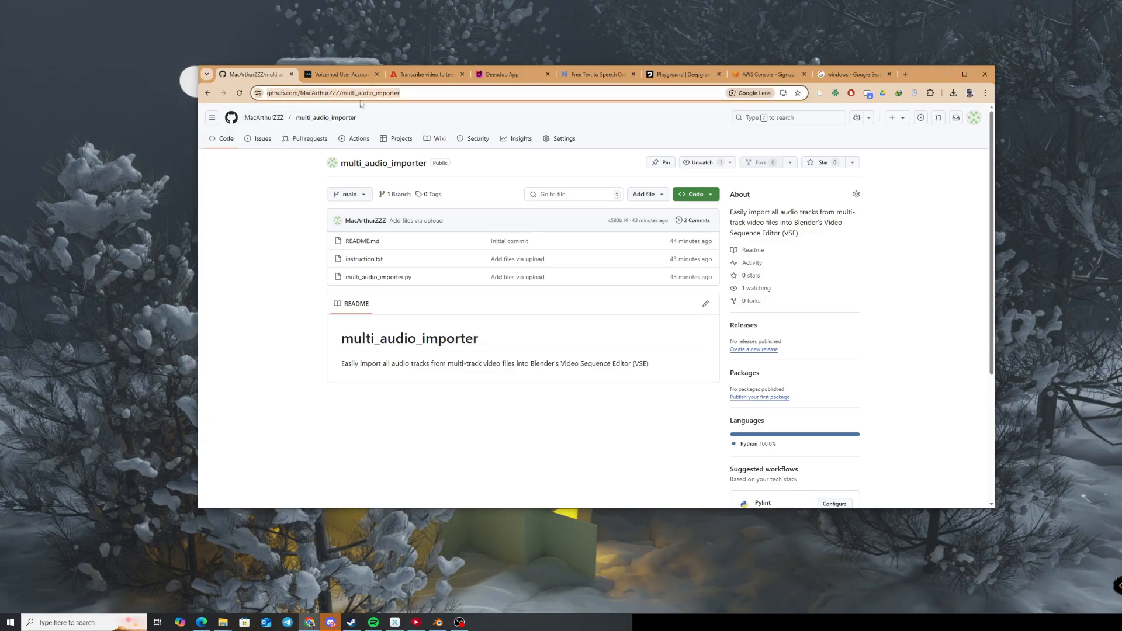
{"action": "left_click", "coordinate": [298, 192]}
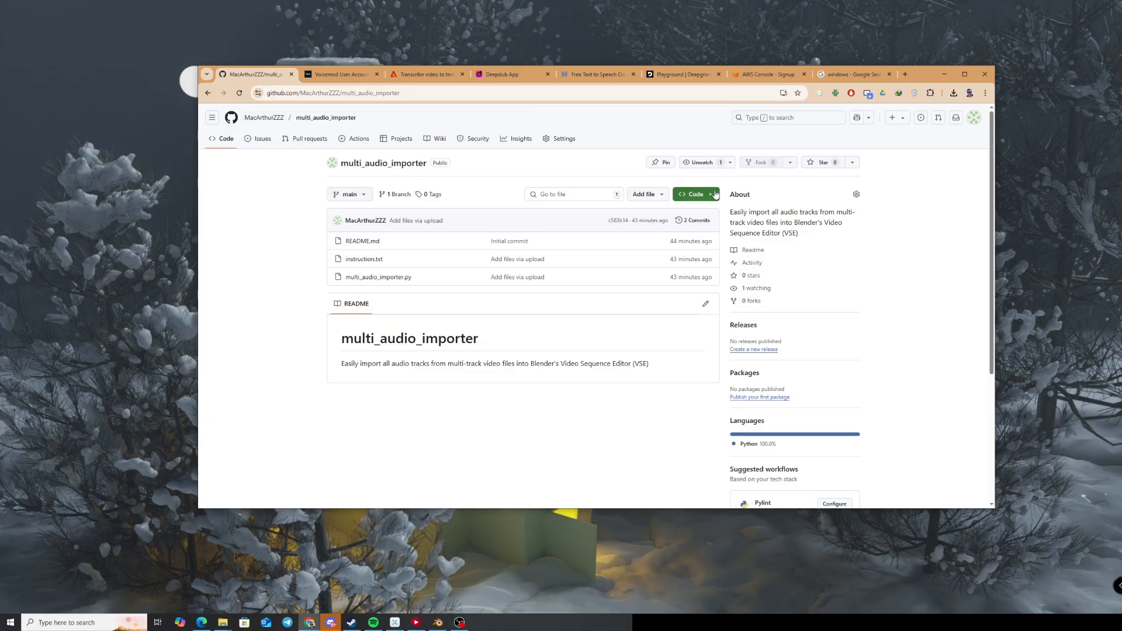
{"action": "left_click", "coordinate": [714, 194]}
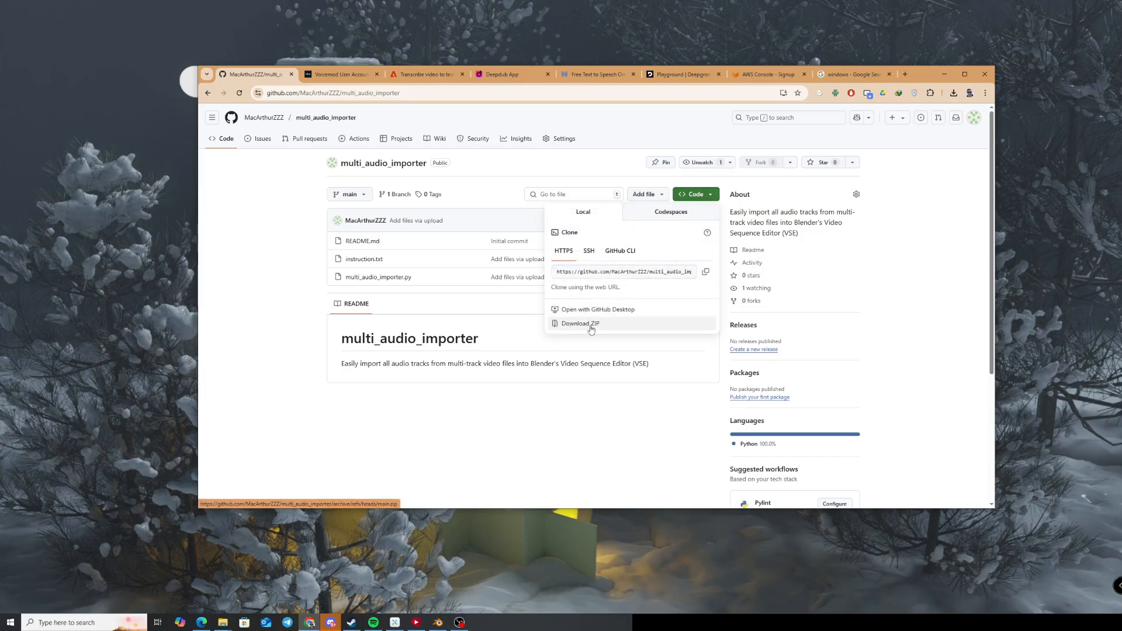
{"action": "left_click", "coordinate": [500, 423]}
In the Compressed folder inside Downloads, extract multi_audio_importer-main.zip into its own multi_audio_importer-main folder.
{"action": "left_click", "coordinate": [223, 623]}
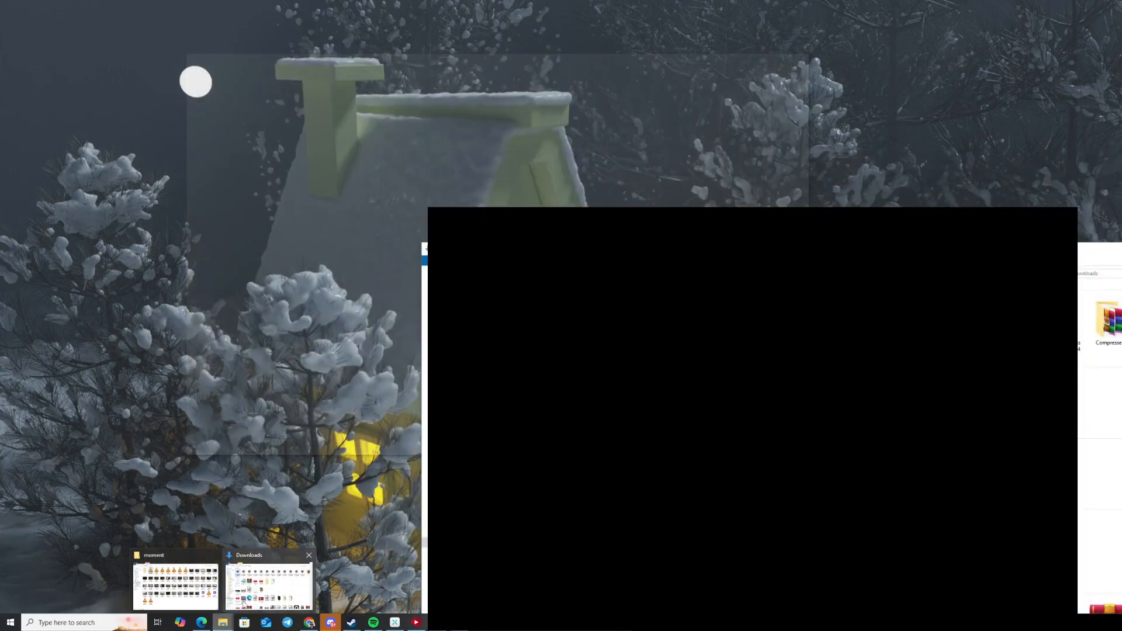
{"action": "left_click", "coordinate": [243, 602]}
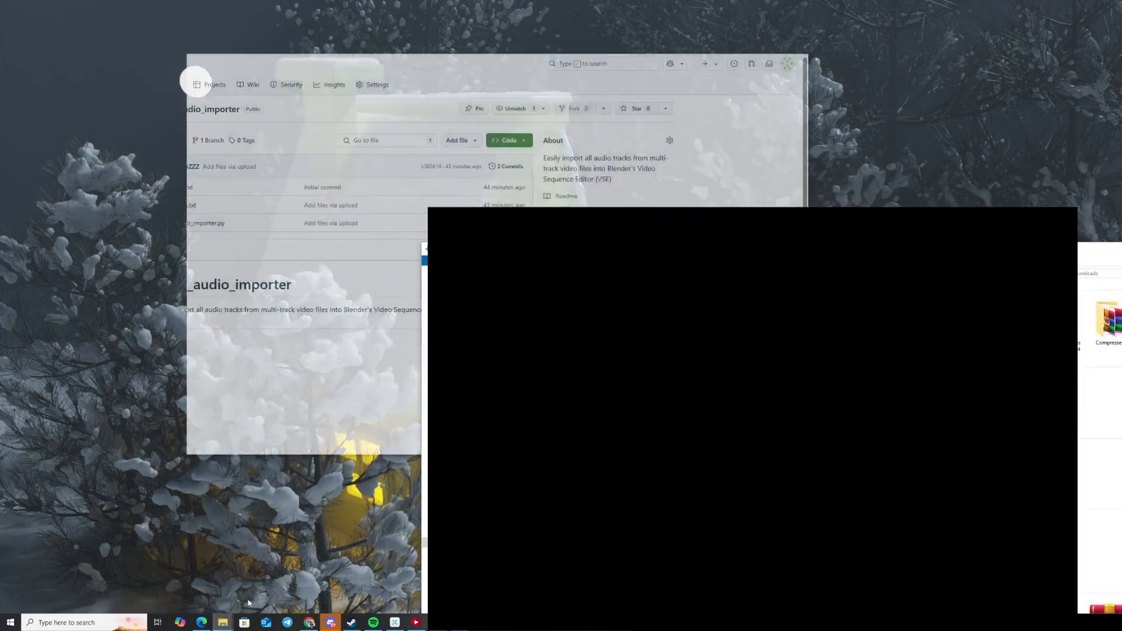
{"action": "left_click_drag", "start_coordinate": [787, 259], "coordinate": [652, 168]}
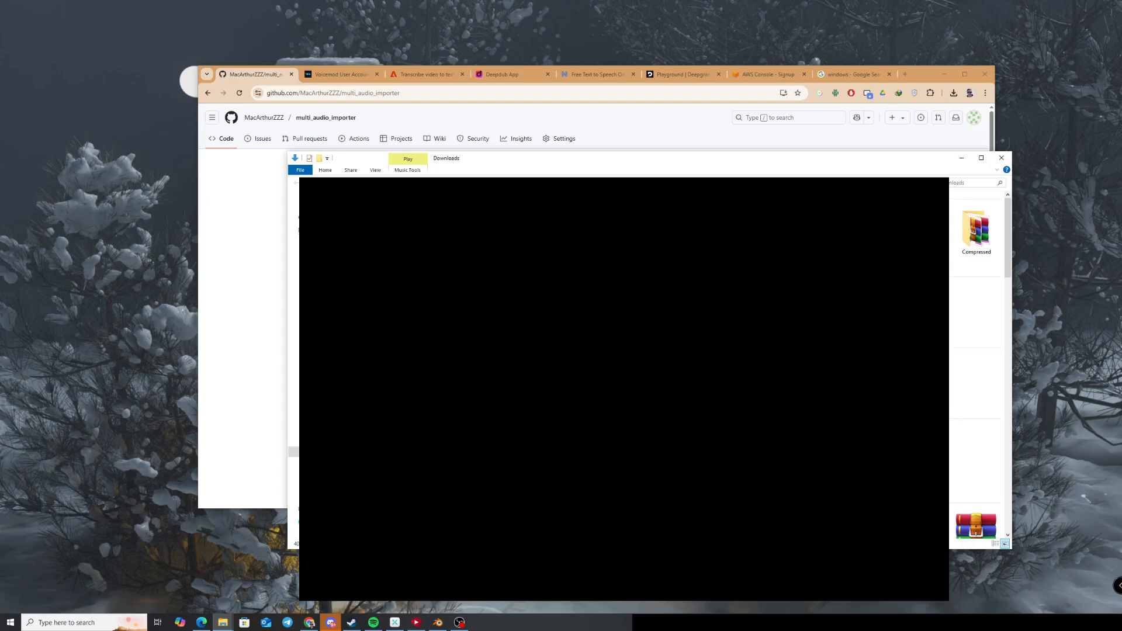
{"action": "double_click", "coordinate": [976, 231]}
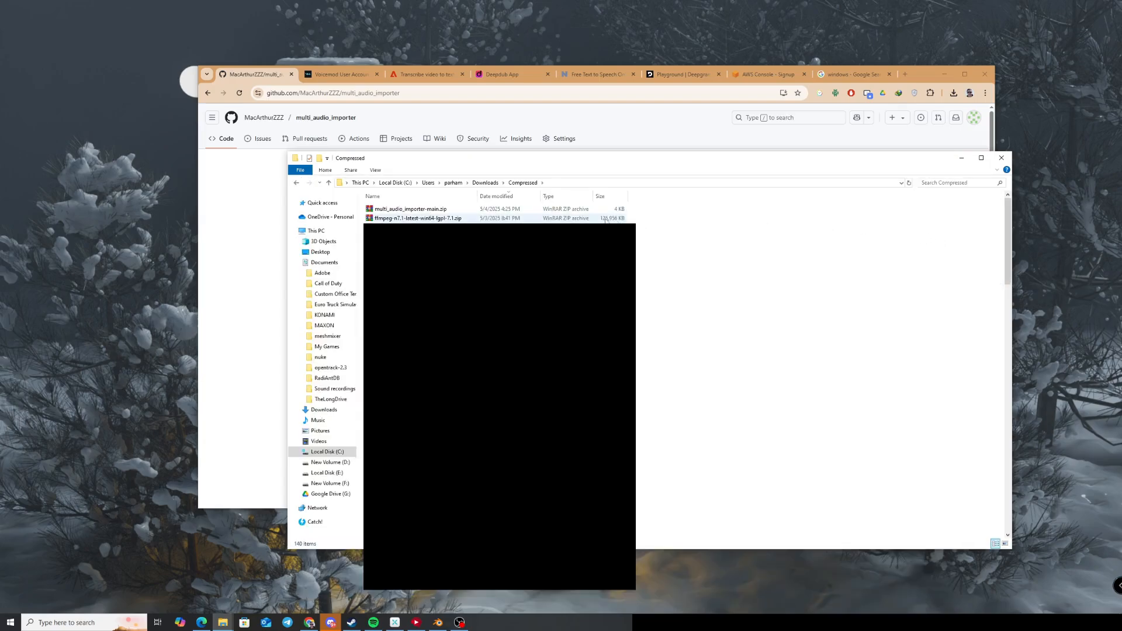
{"action": "left_click", "coordinate": [536, 210]}
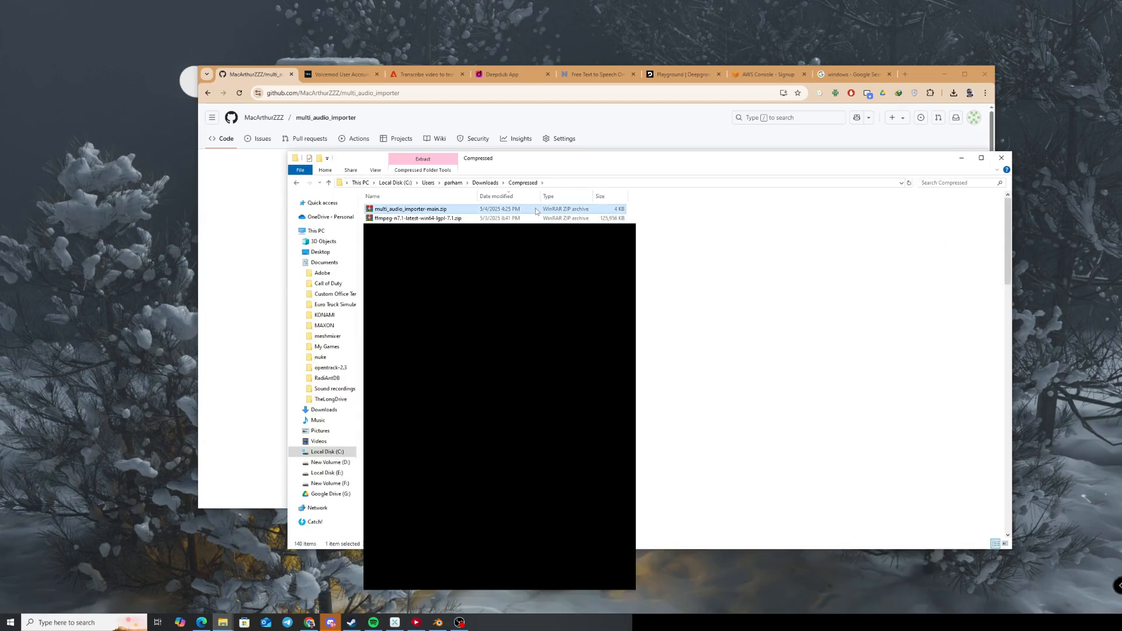
{"action": "right_click", "coordinate": [459, 214]}
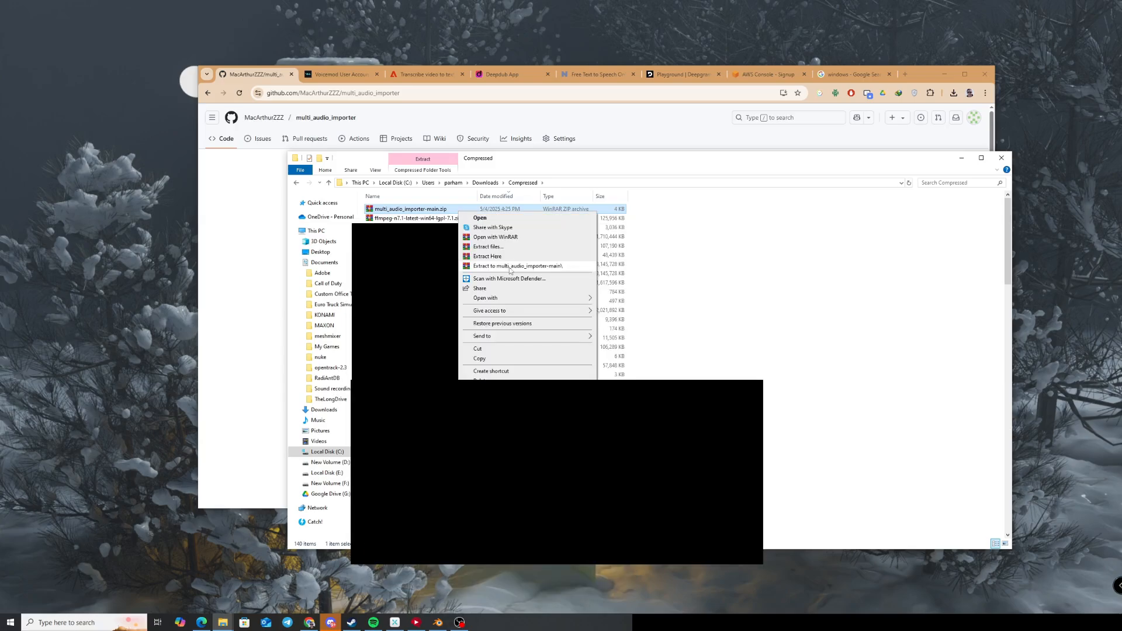
{"action": "left_click", "coordinate": [511, 266]}
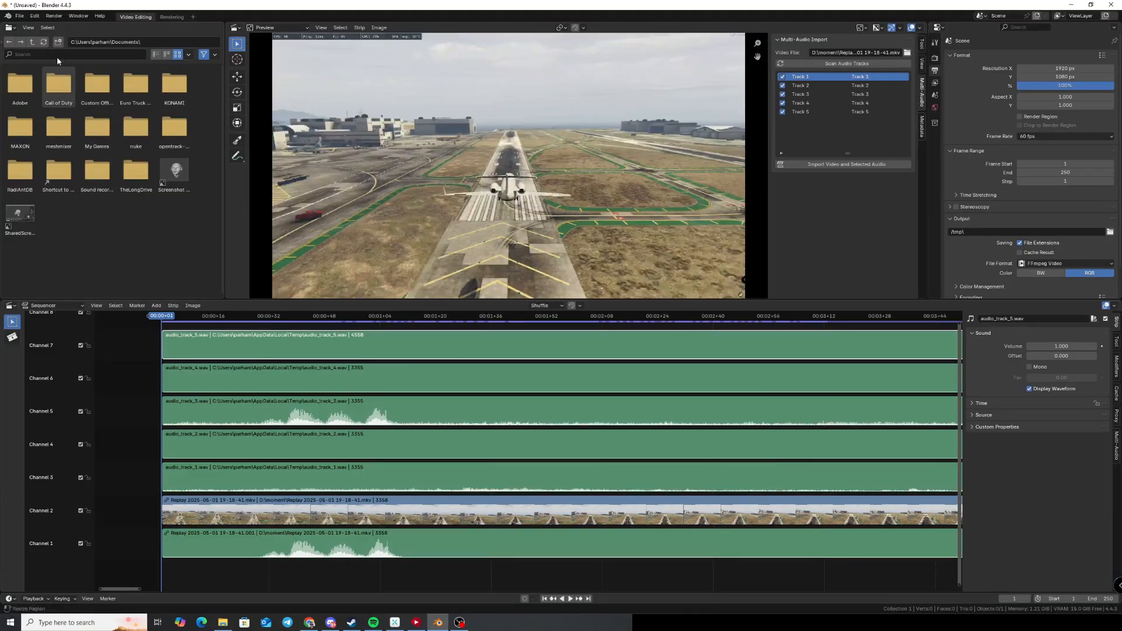
In Blender's add-on preferences, install multi_audio_importer.py from disk out of the Downloads folder, and close the preferences.
{"action": "left_click", "coordinate": [19, 16]}
{"action": "mouse_move", "coordinate": [31, 23]}
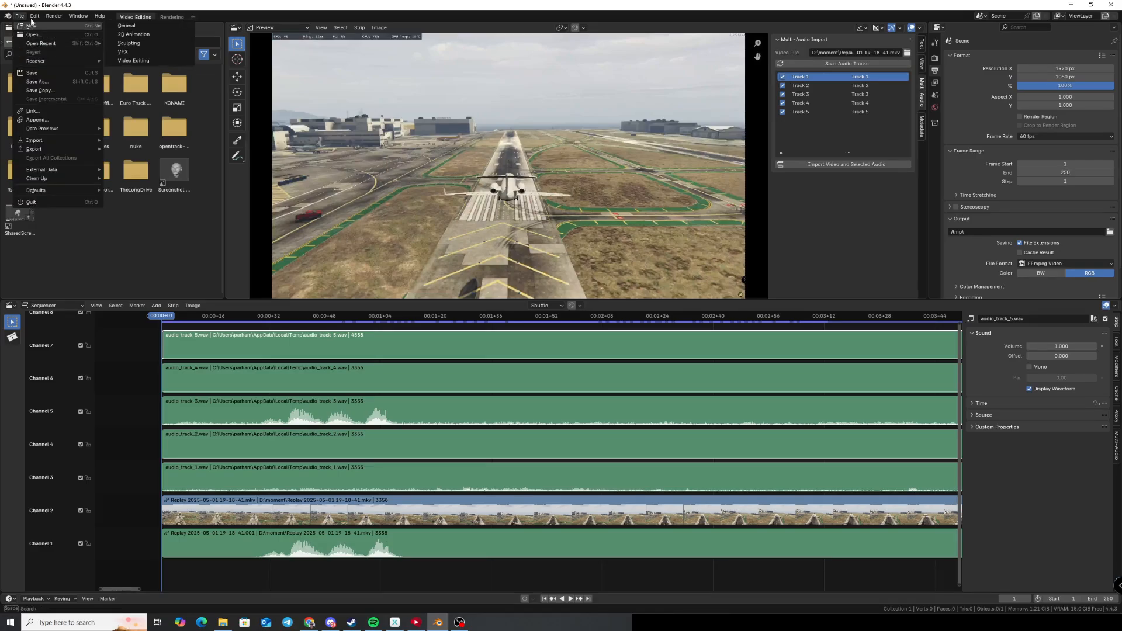
{"action": "left_click", "coordinate": [44, 130]}
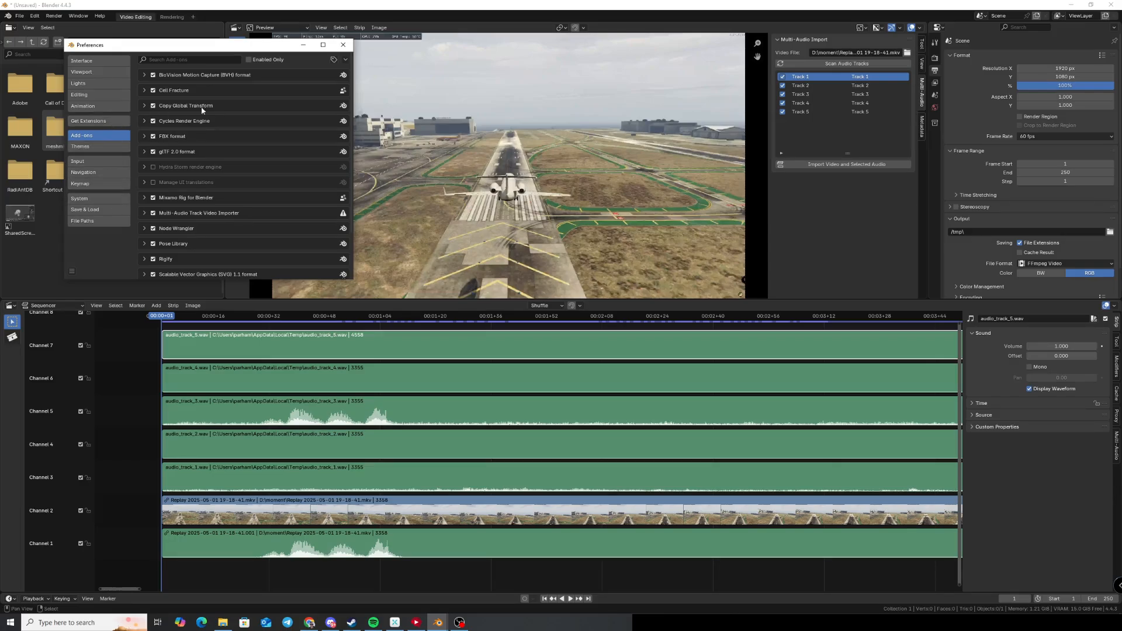
{"action": "left_click", "coordinate": [345, 59]}
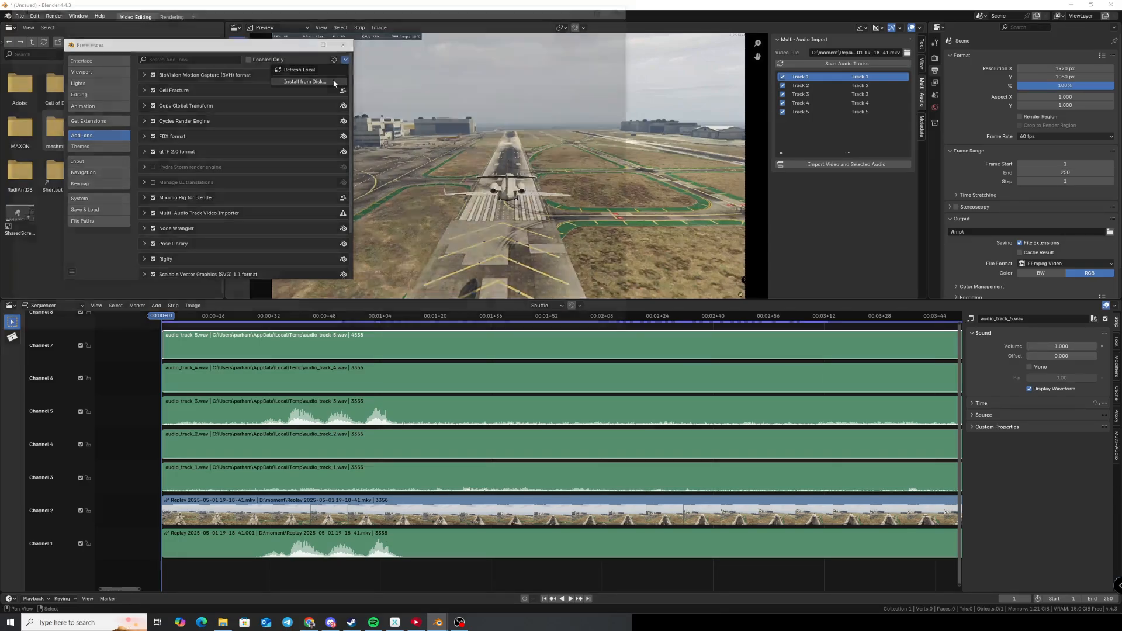
{"action": "left_click", "coordinate": [333, 81]}
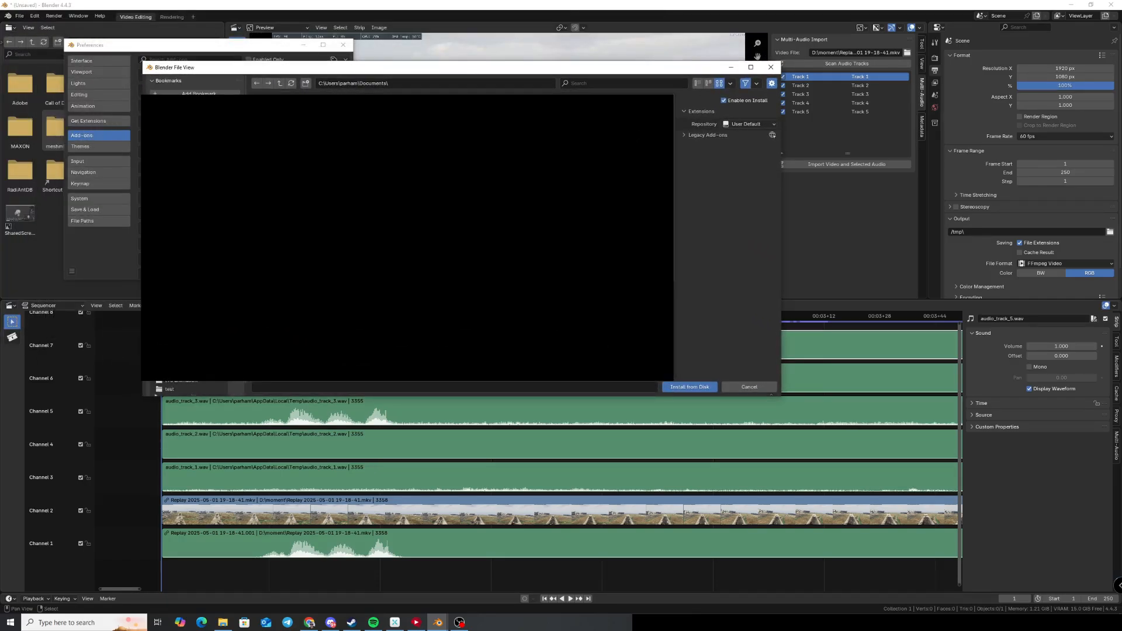
{"action": "left_click", "coordinate": [180, 146]}
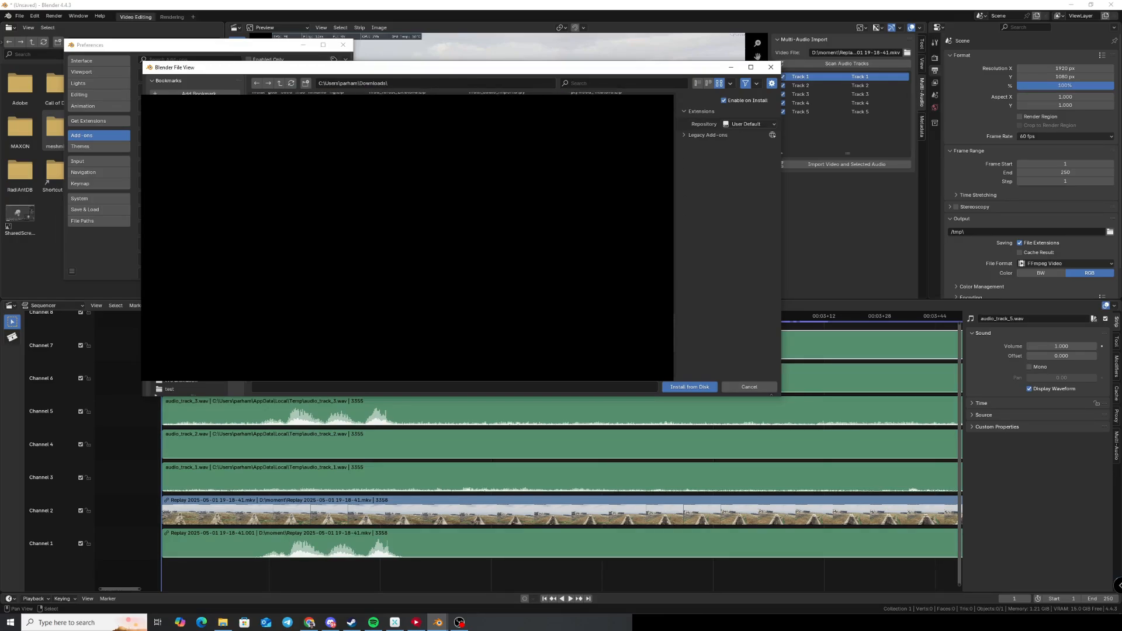
{"action": "scroll", "coordinate": [459, 233], "scroll_direction": "up", "scroll_amount": 3}
{"action": "scroll", "coordinate": [482, 234], "scroll_direction": "down", "scroll_amount": 3}
{"action": "left_click", "coordinate": [497, 193]}
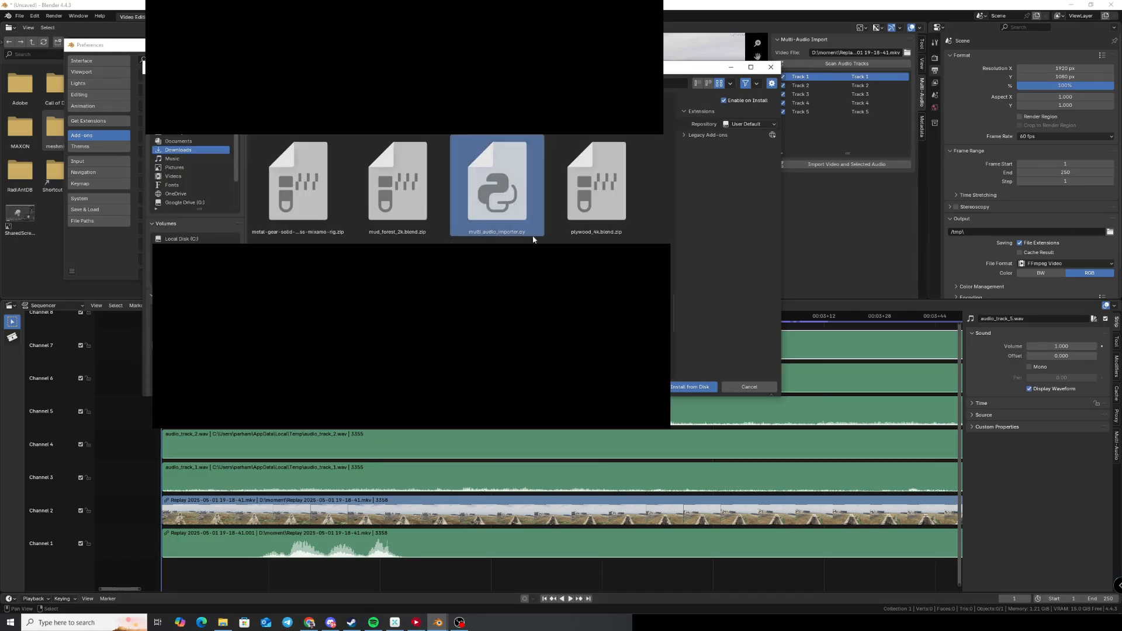
{"action": "left_click", "coordinate": [691, 387]}
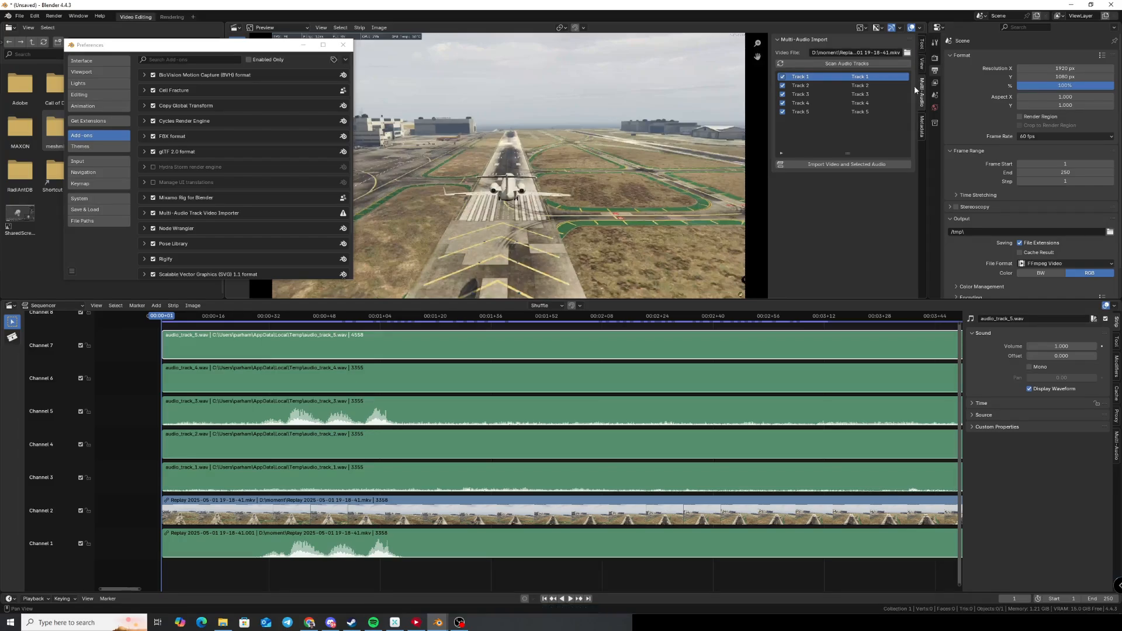
{"action": "left_click", "coordinate": [343, 44]}
{"action": "left_click", "coordinate": [504, 125]}
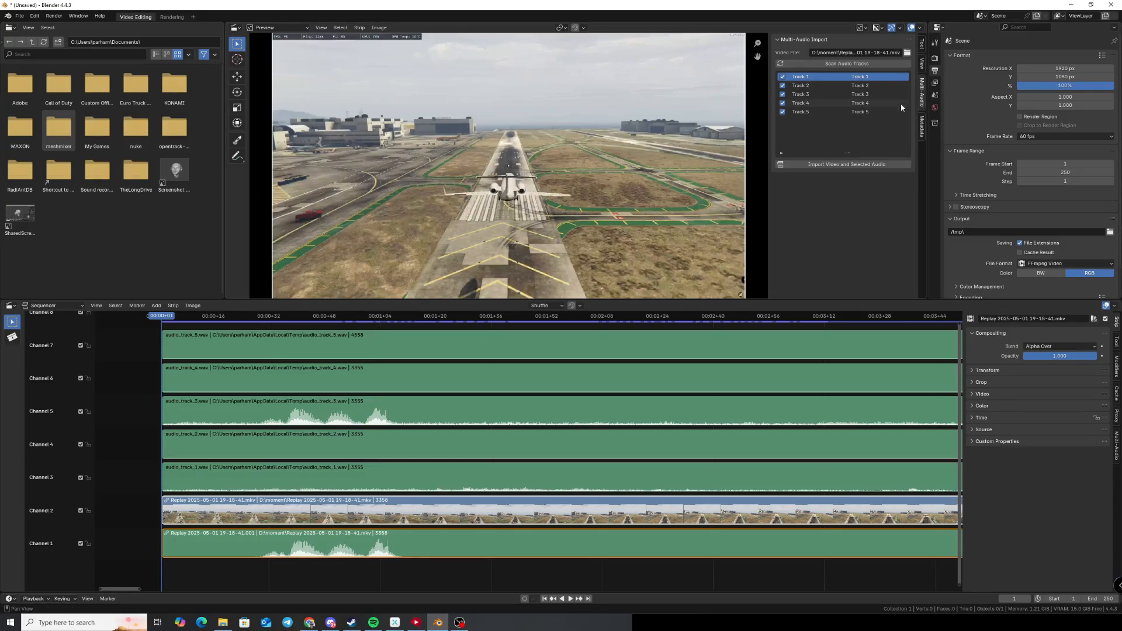
{"action": "left_click", "coordinate": [907, 52]}
{"action": "scroll", "coordinate": [786, 266], "scroll_direction": "down", "scroll_amount": 3}
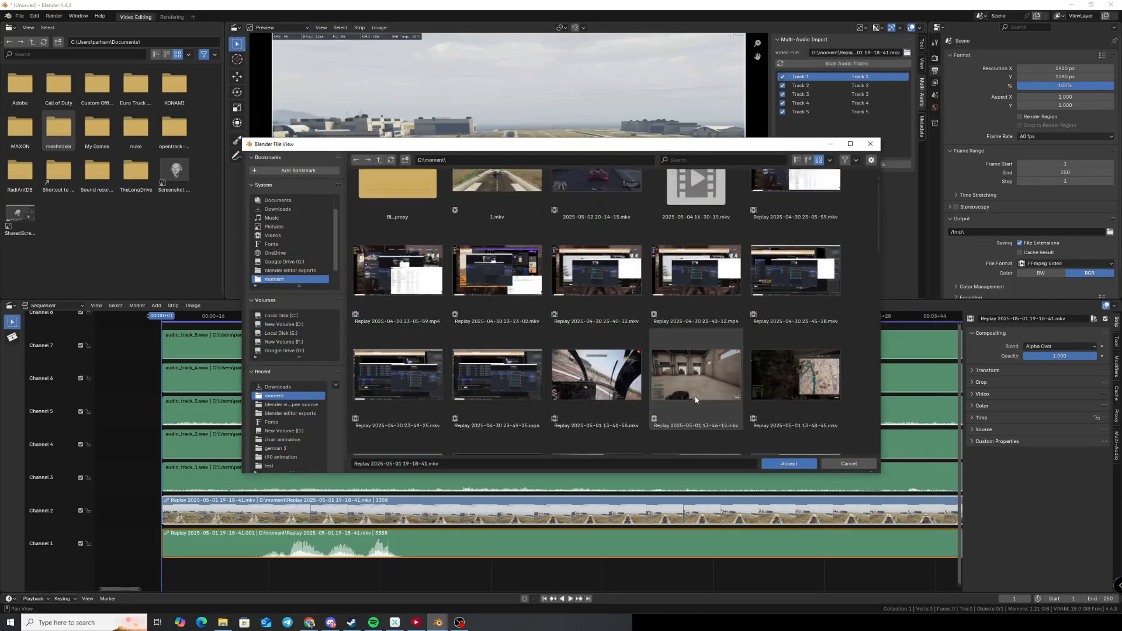
{"action": "left_click", "coordinate": [612, 385]}
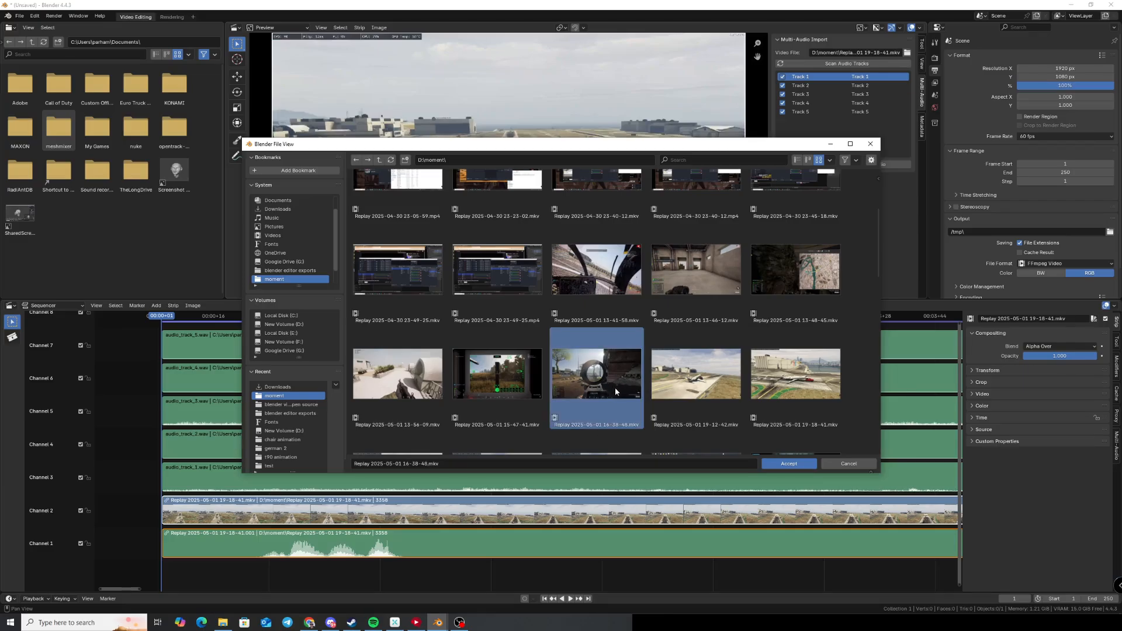
{"action": "left_click", "coordinate": [788, 464]}
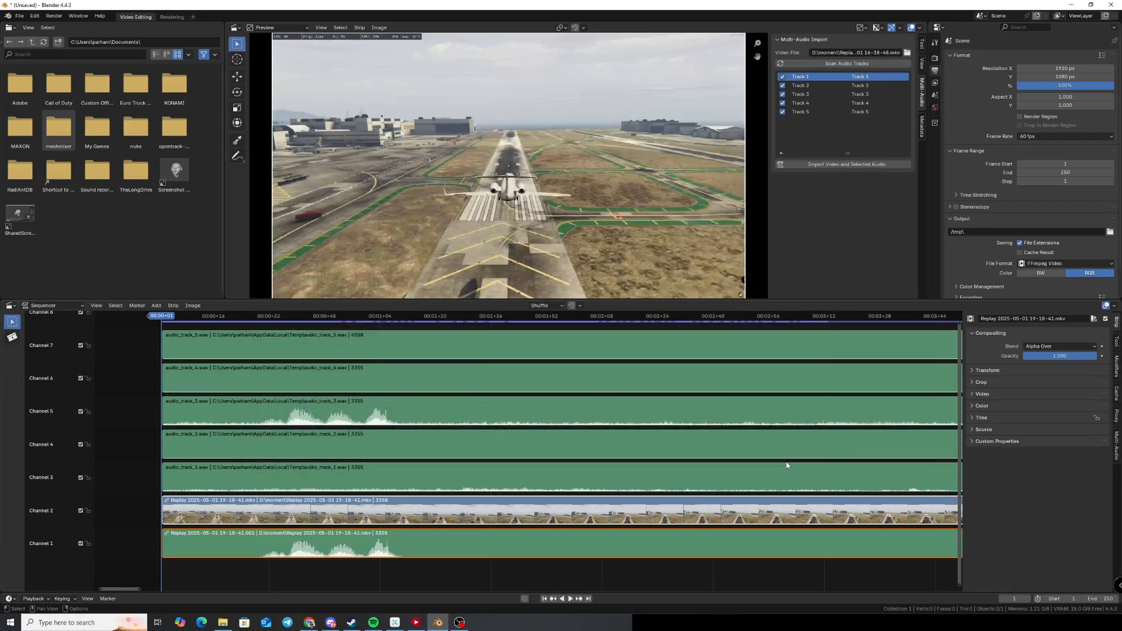
Scan the chosen video for audio tracks and enable Track 1 through Track 5 for import.
{"action": "left_click", "coordinate": [831, 63]}
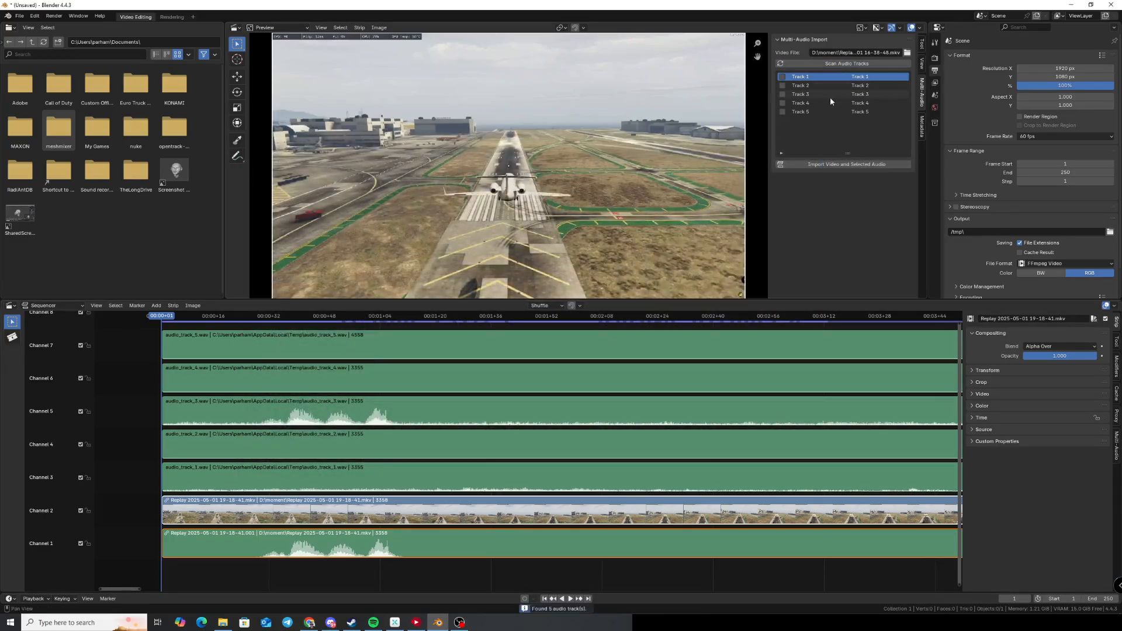
{"action": "left_click_drag", "start_coordinate": [783, 87], "coordinate": [783, 112]}
Delete all existing strips from the sequencer and import the chosen video with its selected audio tracks.
{"action": "left_click_drag", "start_coordinate": [677, 577], "coordinate": [636, 332]}
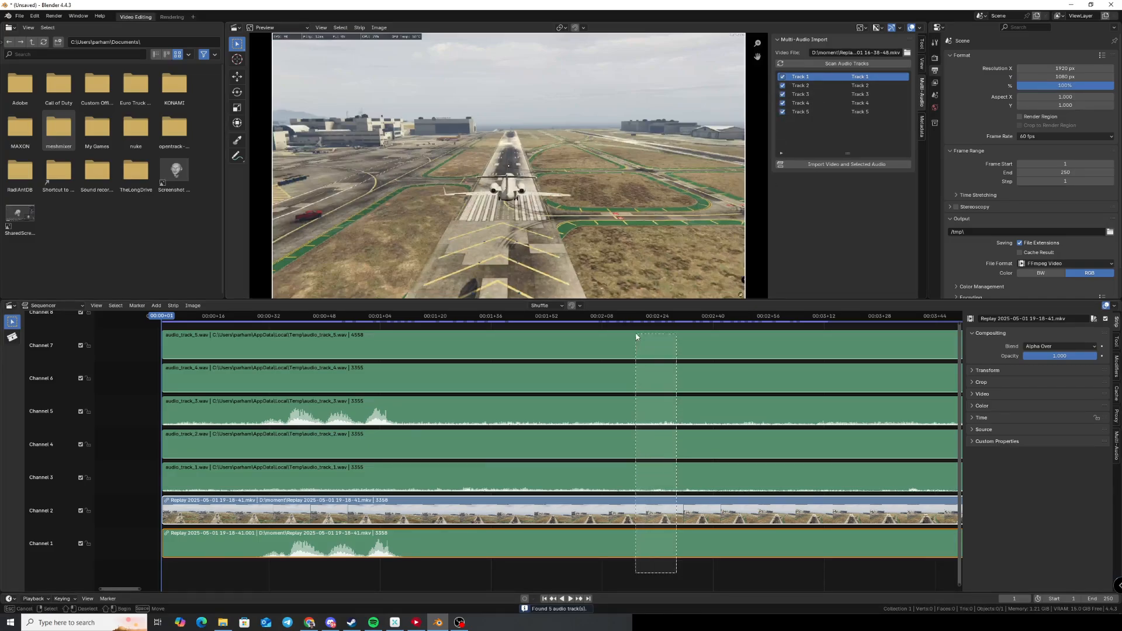
{"action": "key", "text": "Delete"}
{"action": "left_click", "coordinate": [844, 166]}
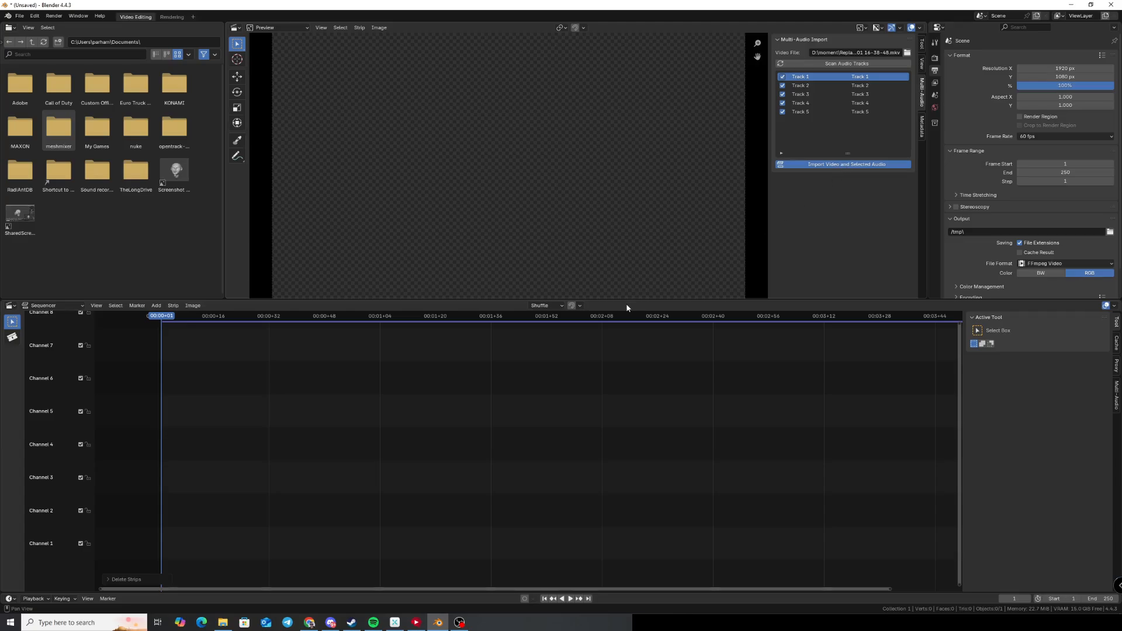